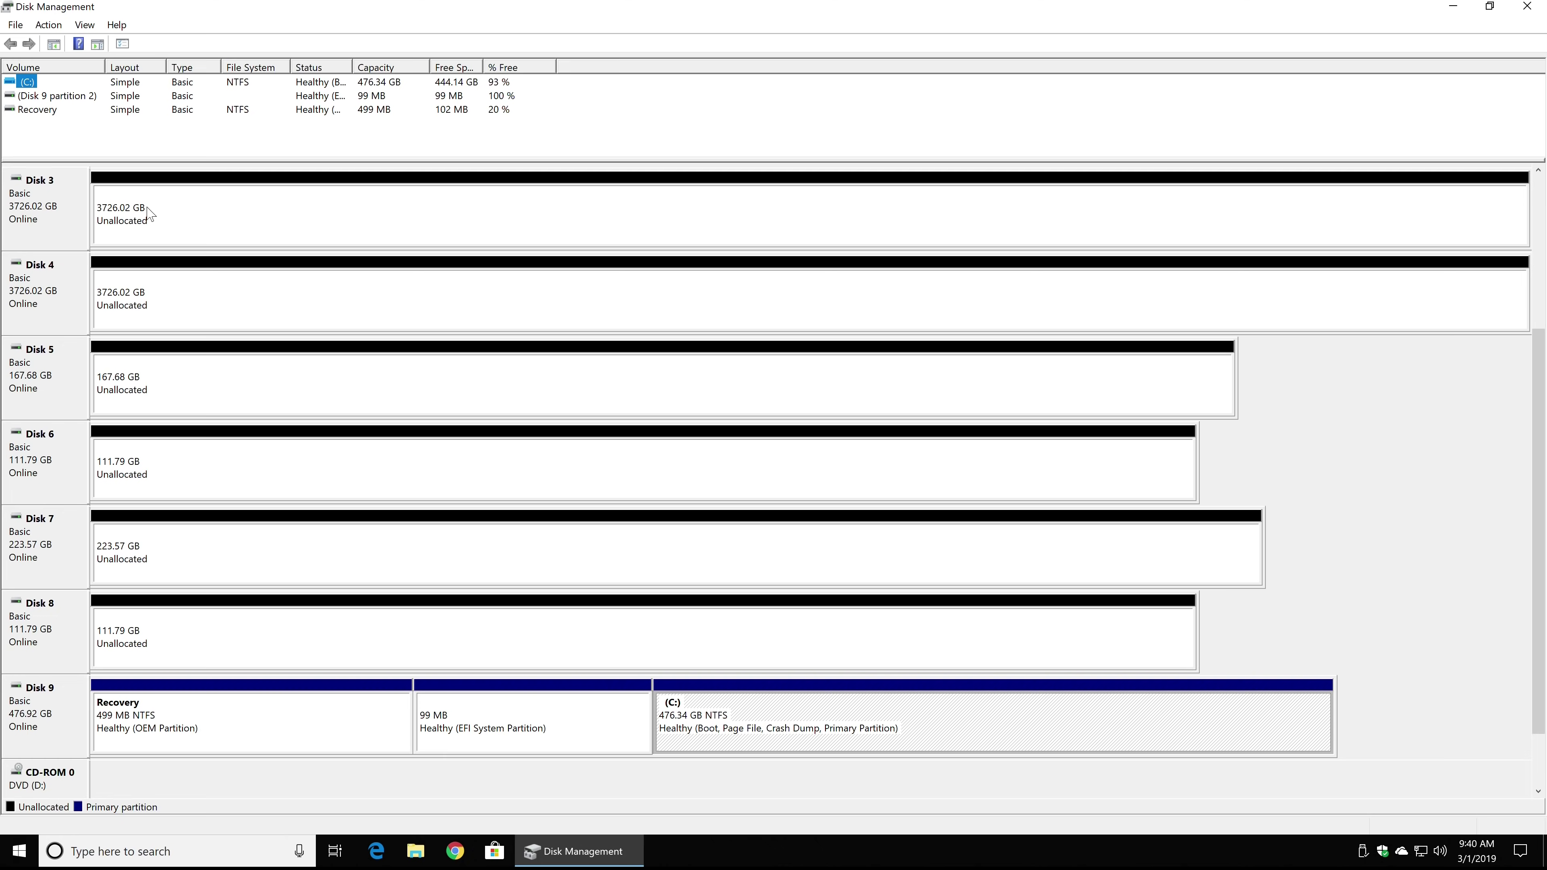
Start a new striped volume on Disk 0 and add Disks 2, 3 and 4 at full size.
{"action": "scroll", "coordinate": [149, 213], "scroll_direction": "up", "scroll_amount": 3}
{"action": "left_click", "coordinate": [282, 209]}
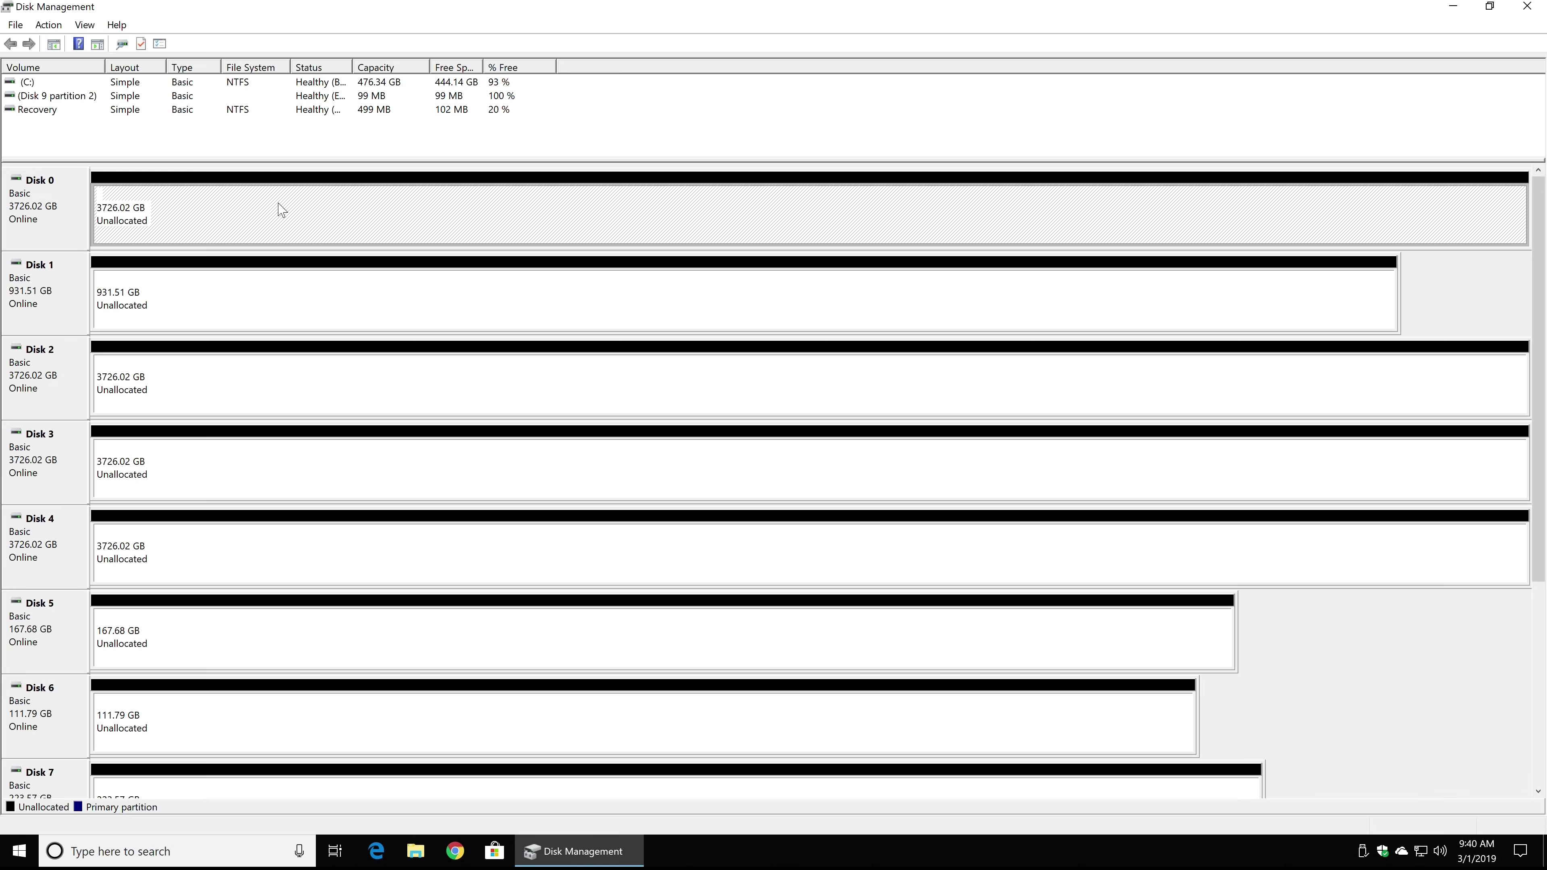
{"action": "right_click", "coordinate": [280, 209]}
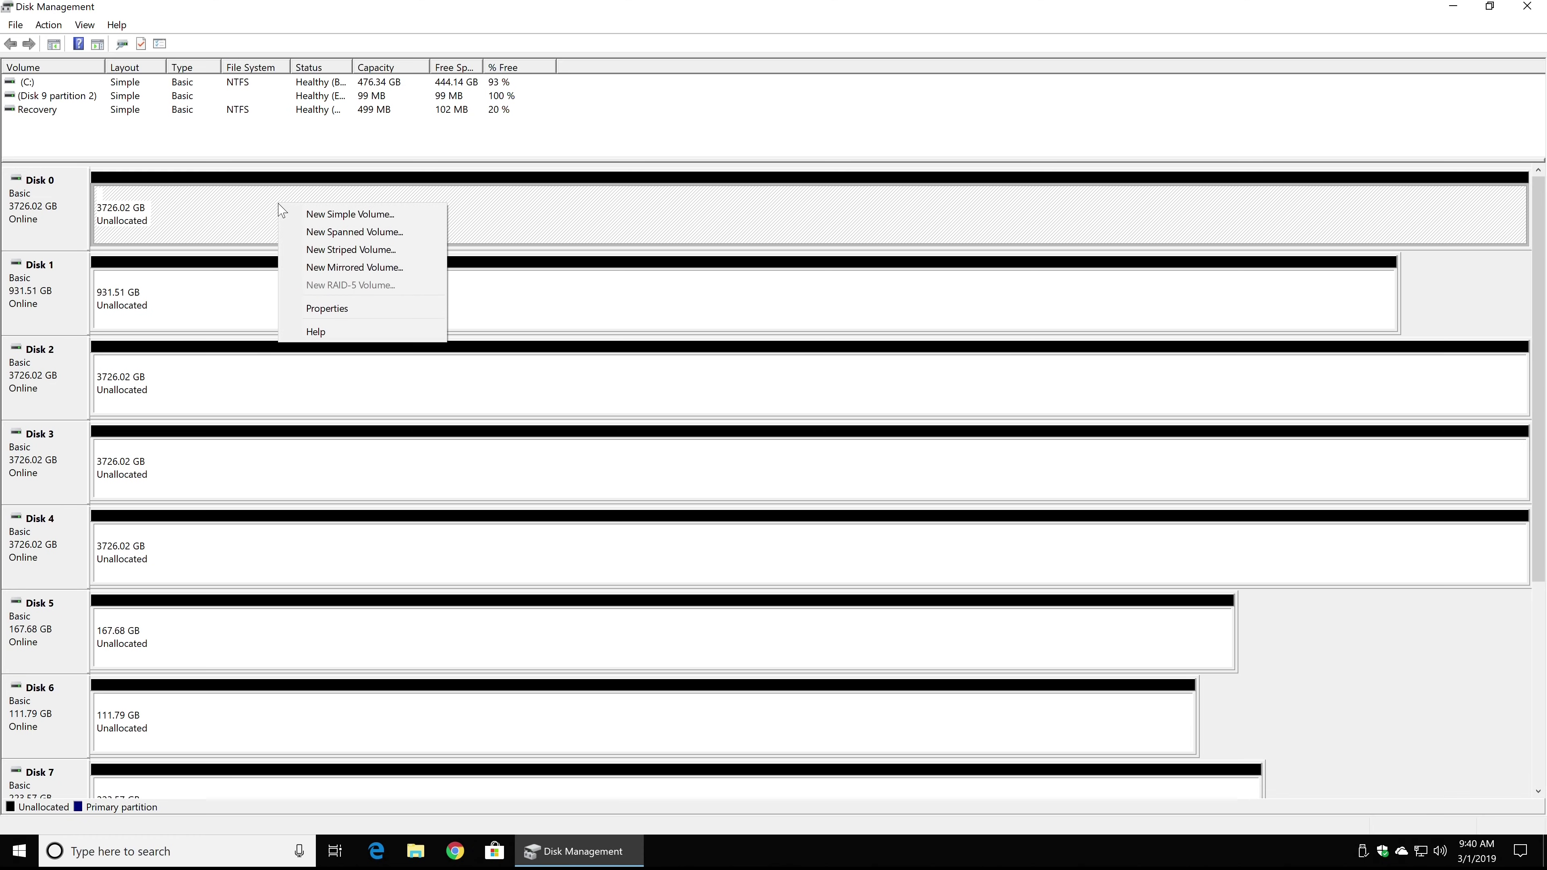
{"action": "left_click", "coordinate": [355, 255]}
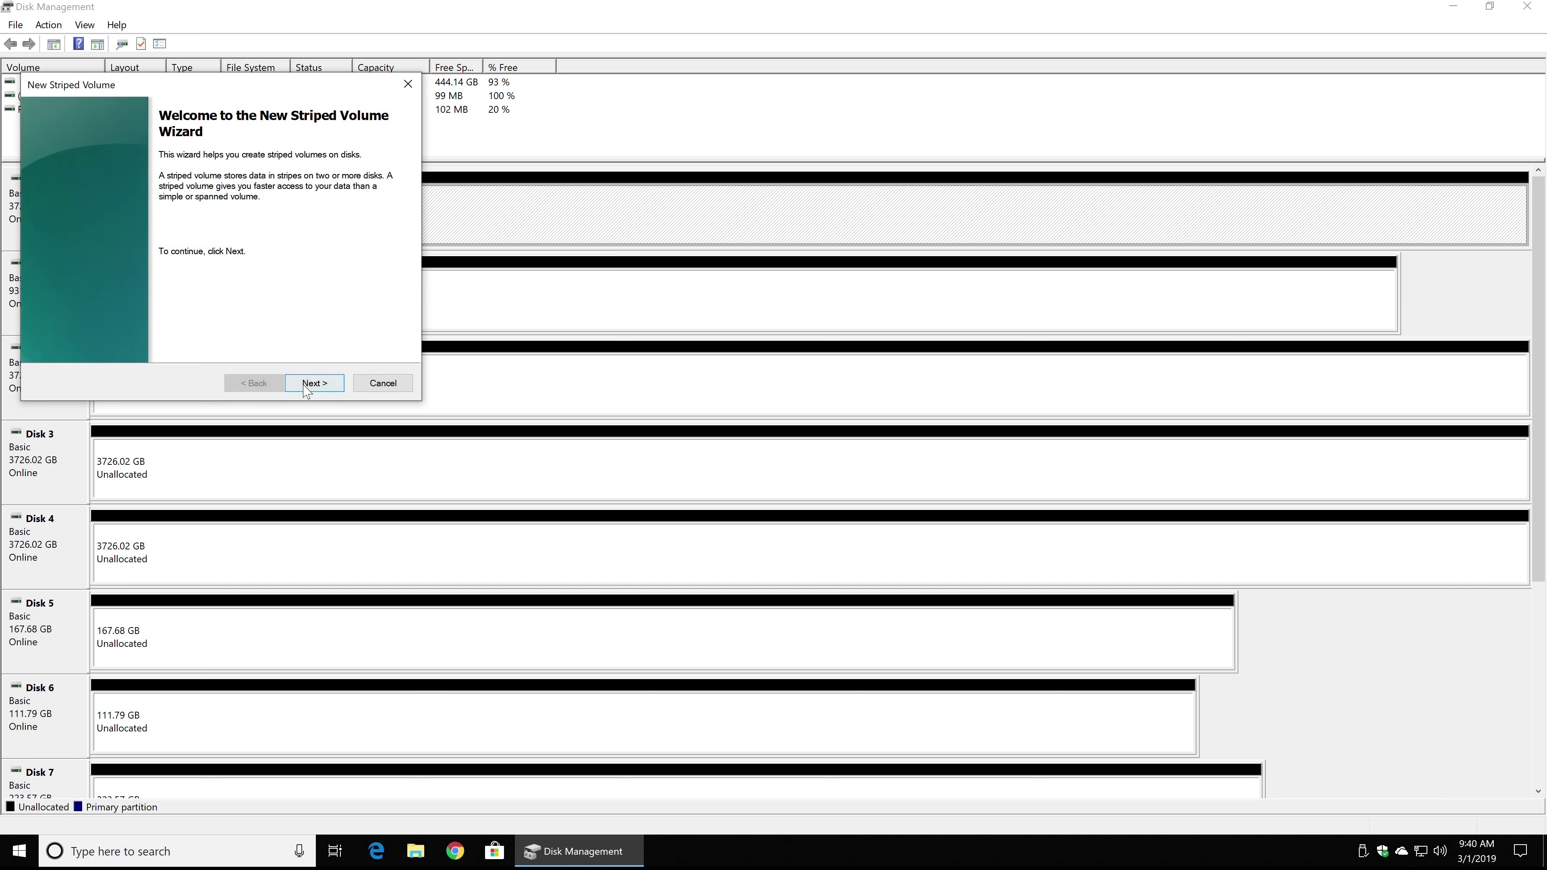
{"action": "left_click", "coordinate": [305, 384]}
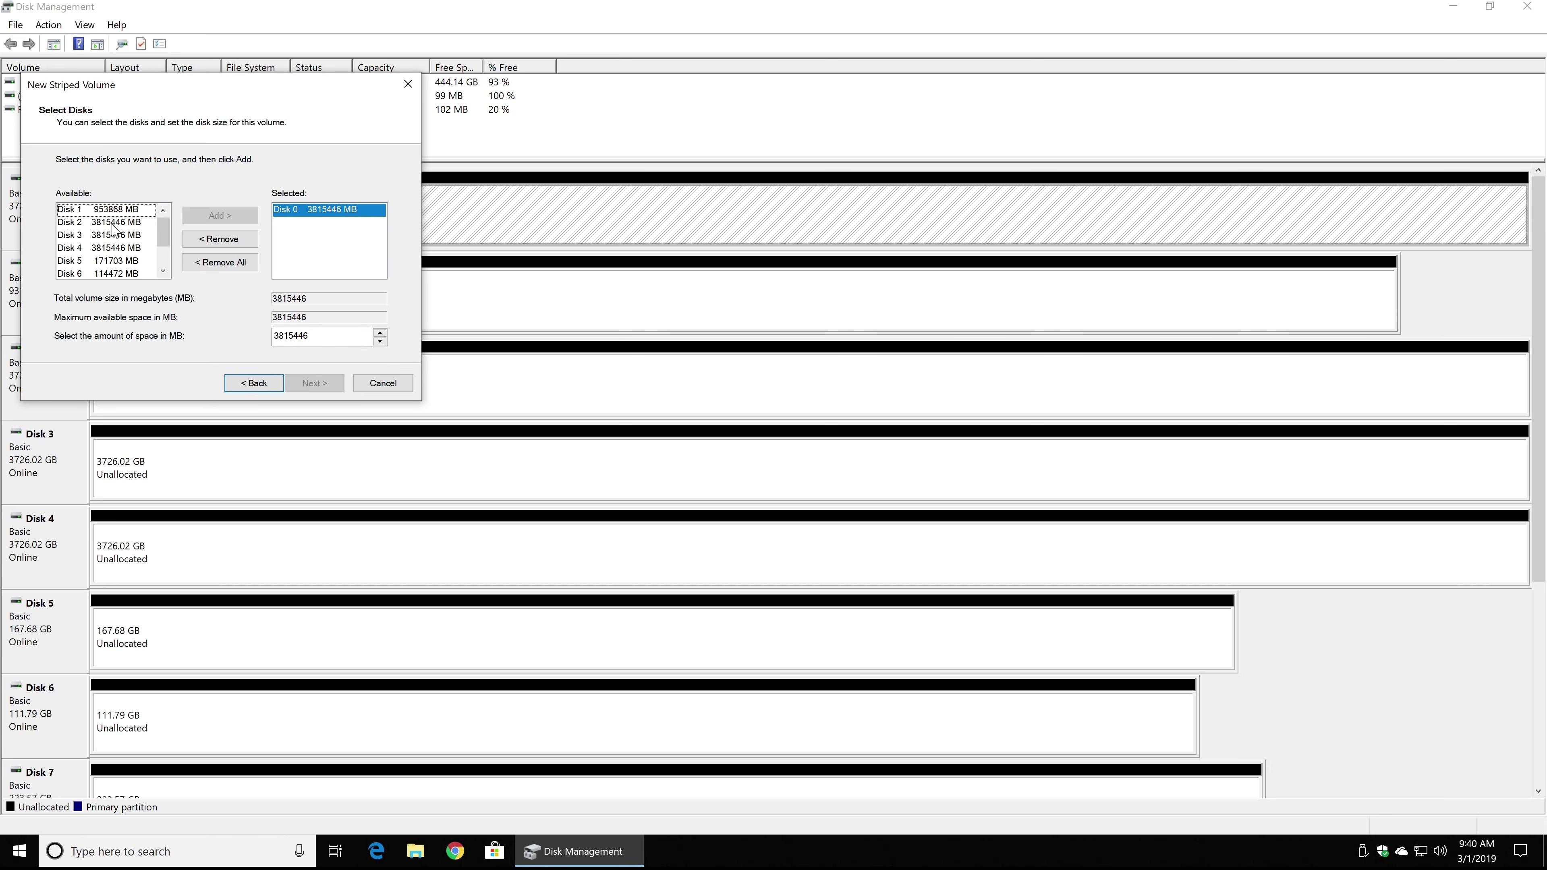
{"action": "left_click", "coordinate": [129, 224]}
{"action": "left_click", "coordinate": [207, 216]}
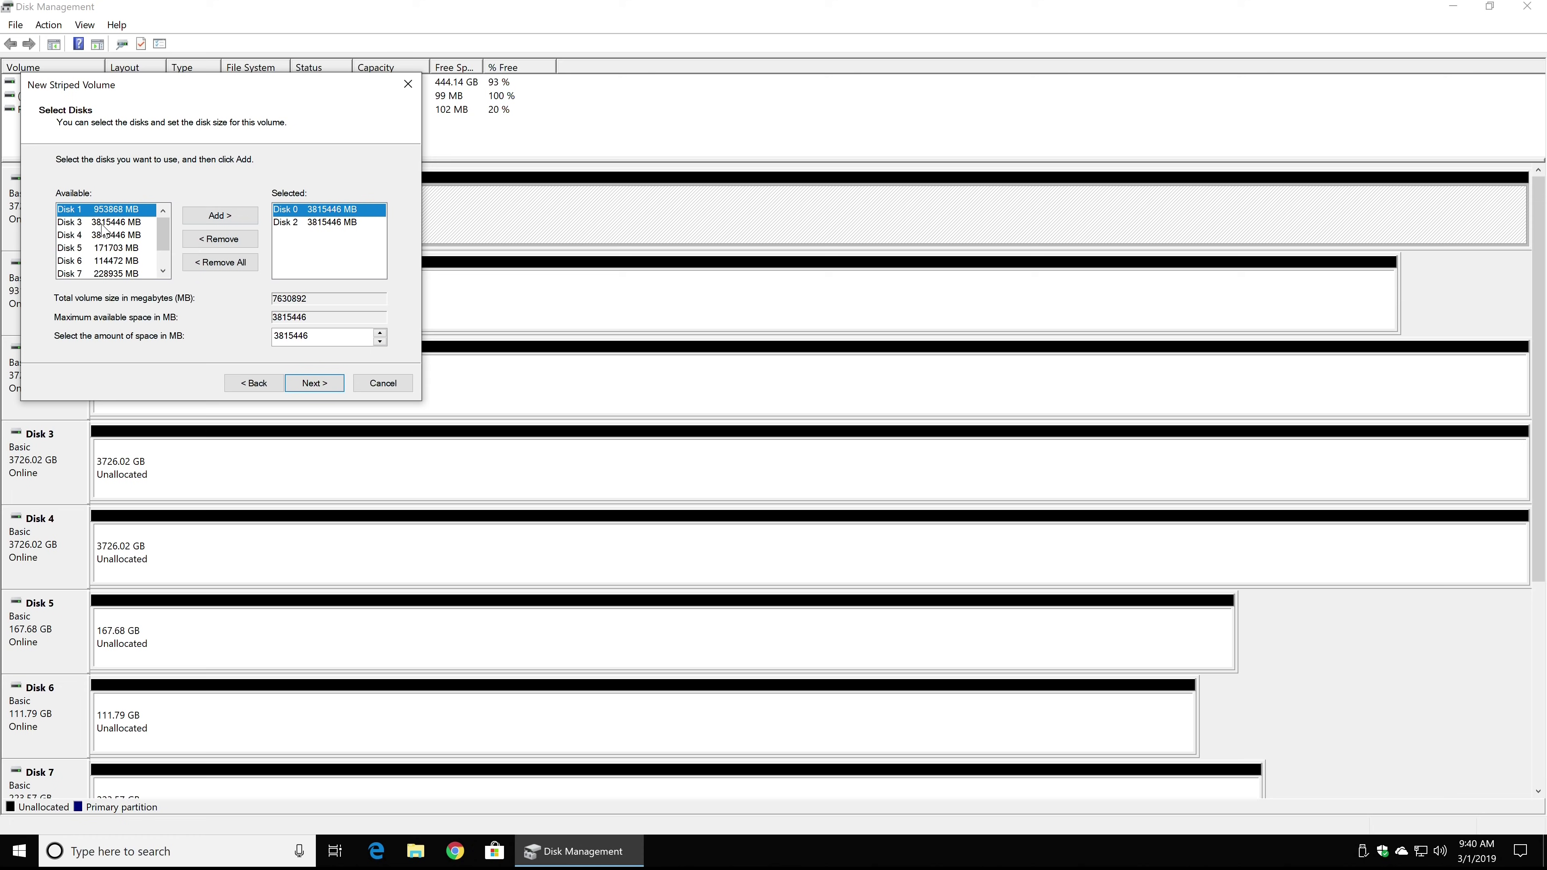
{"action": "left_click", "coordinate": [210, 216]}
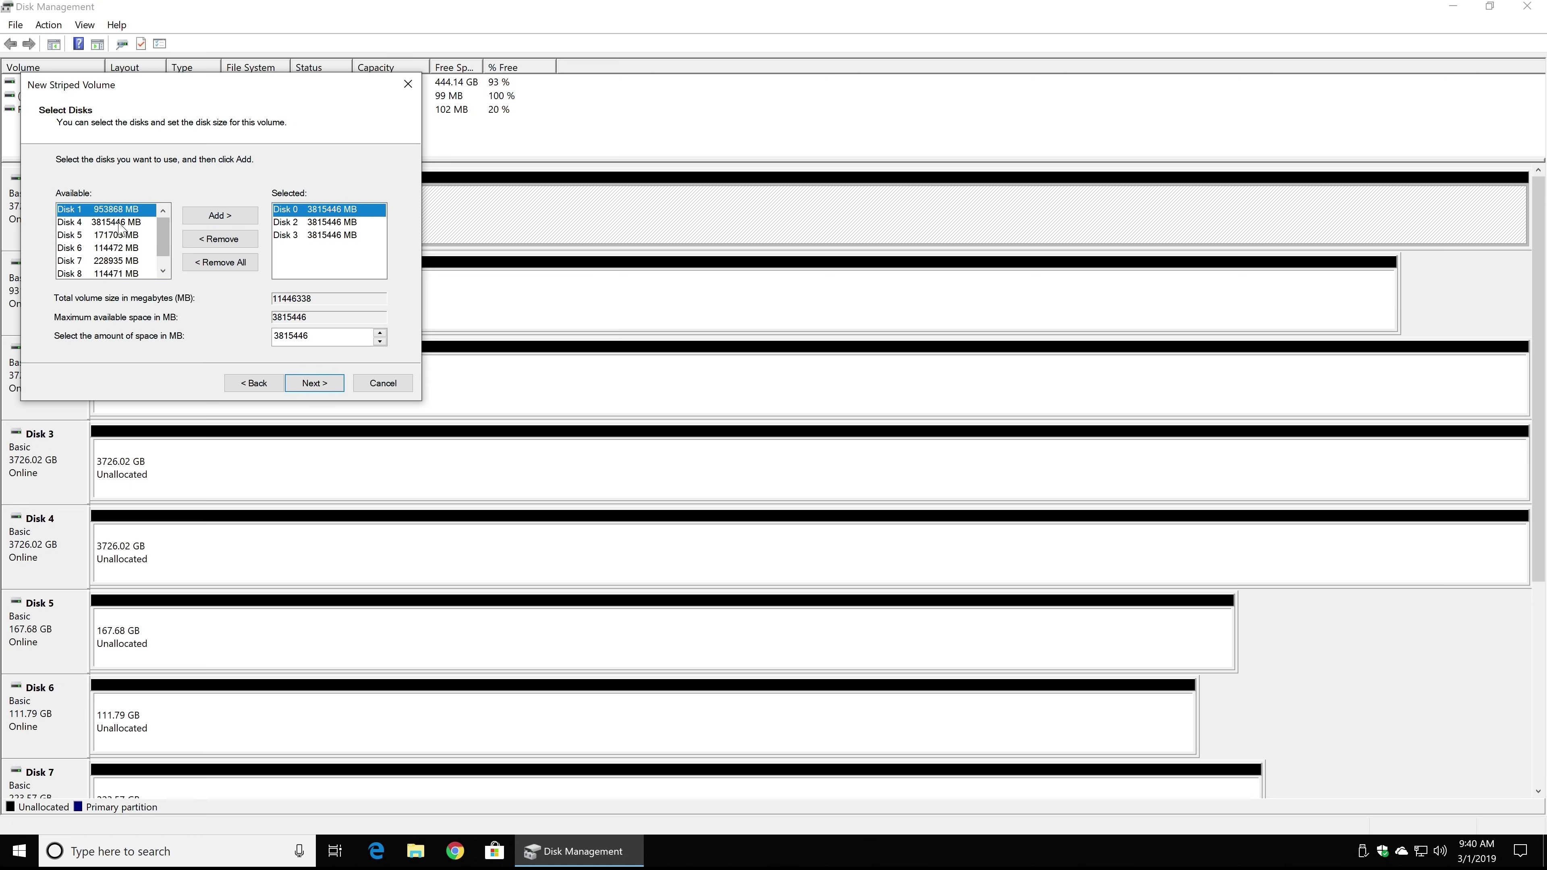
{"action": "left_click", "coordinate": [218, 216]}
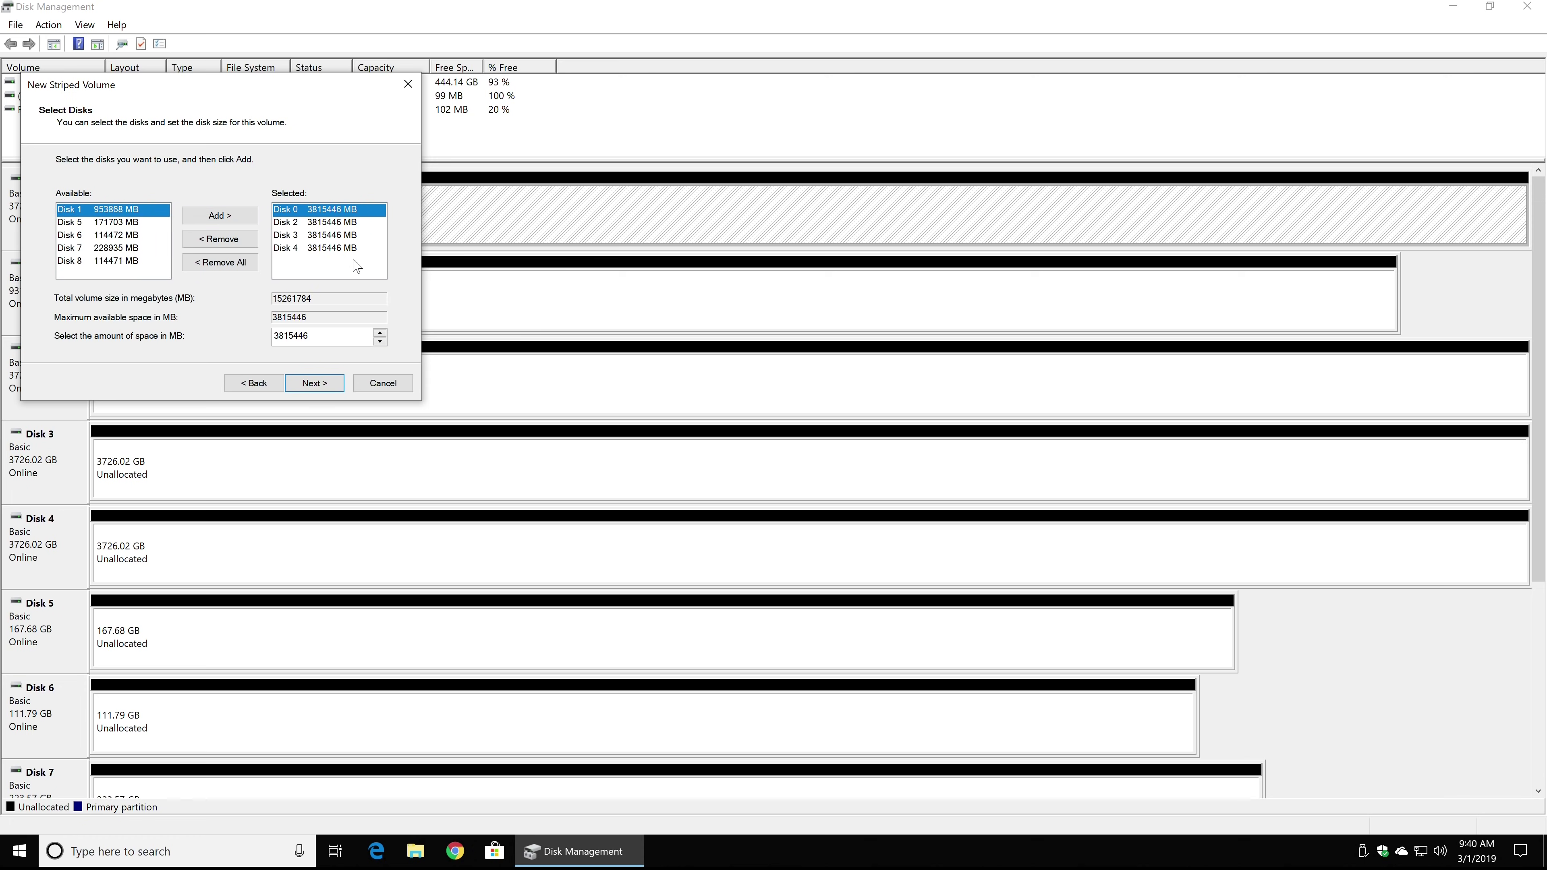
{"action": "left_click", "coordinate": [321, 390]}
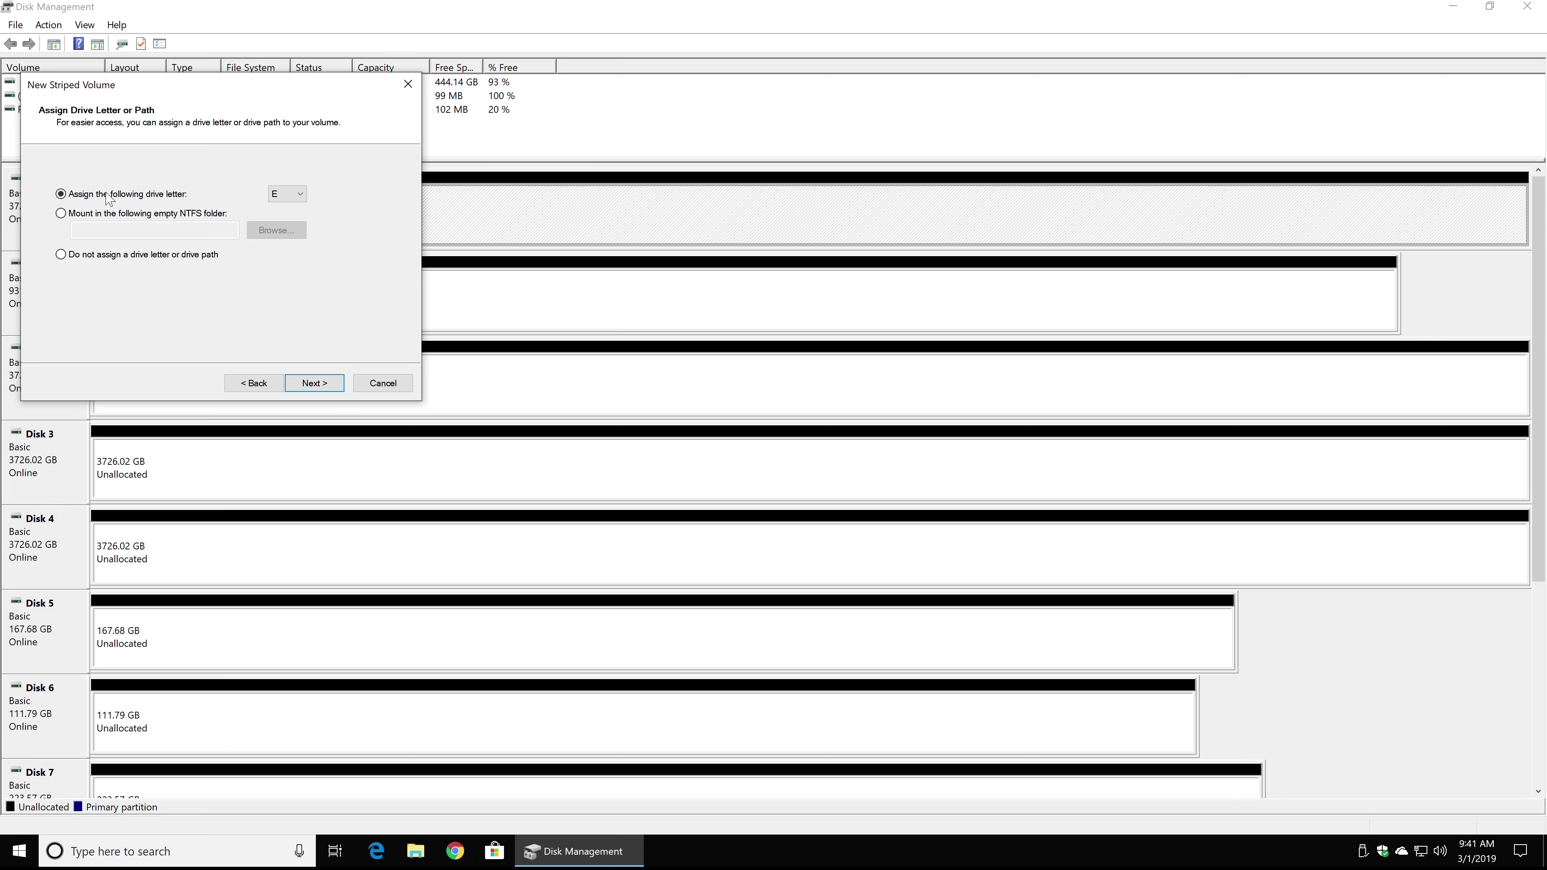
Assign drive letter S to the new striped volume.
{"action": "left_click", "coordinate": [277, 195]}
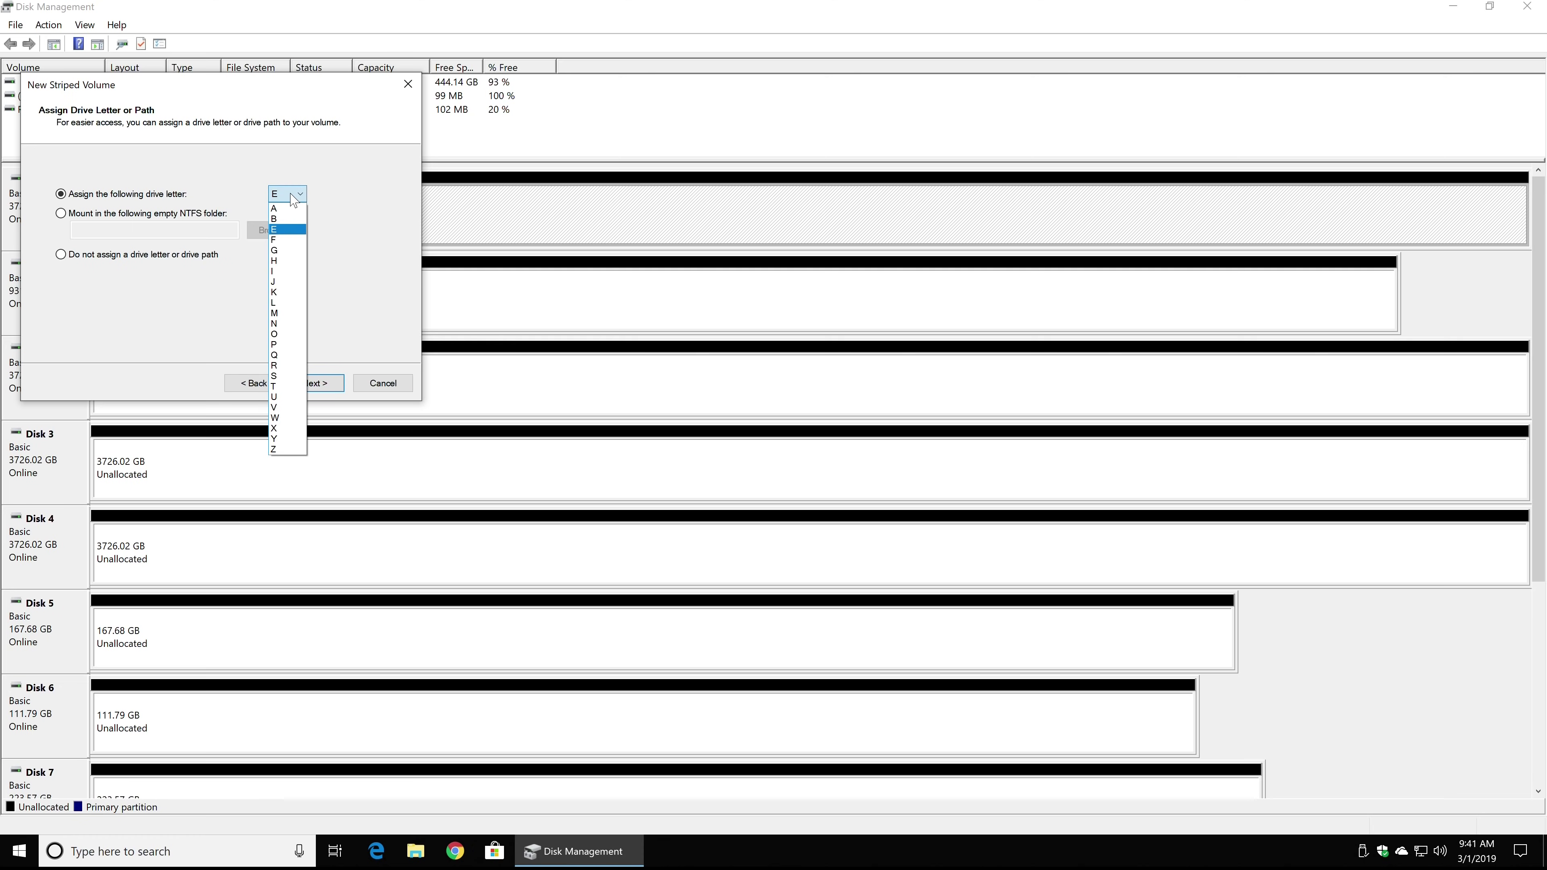
{"action": "left_click", "coordinate": [290, 375]}
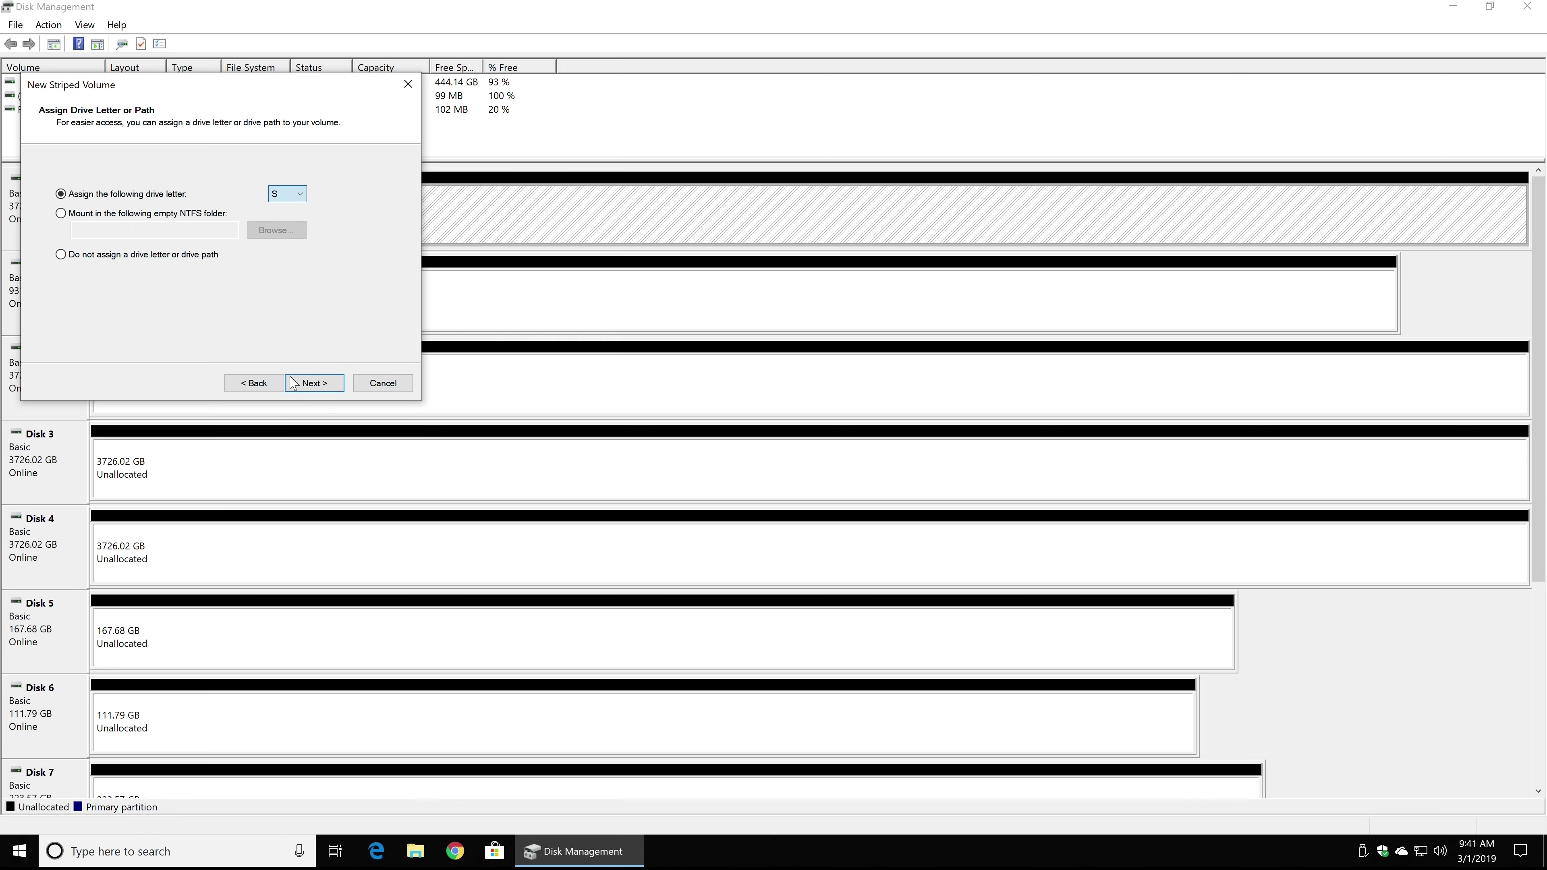
{"action": "left_click", "coordinate": [311, 384]}
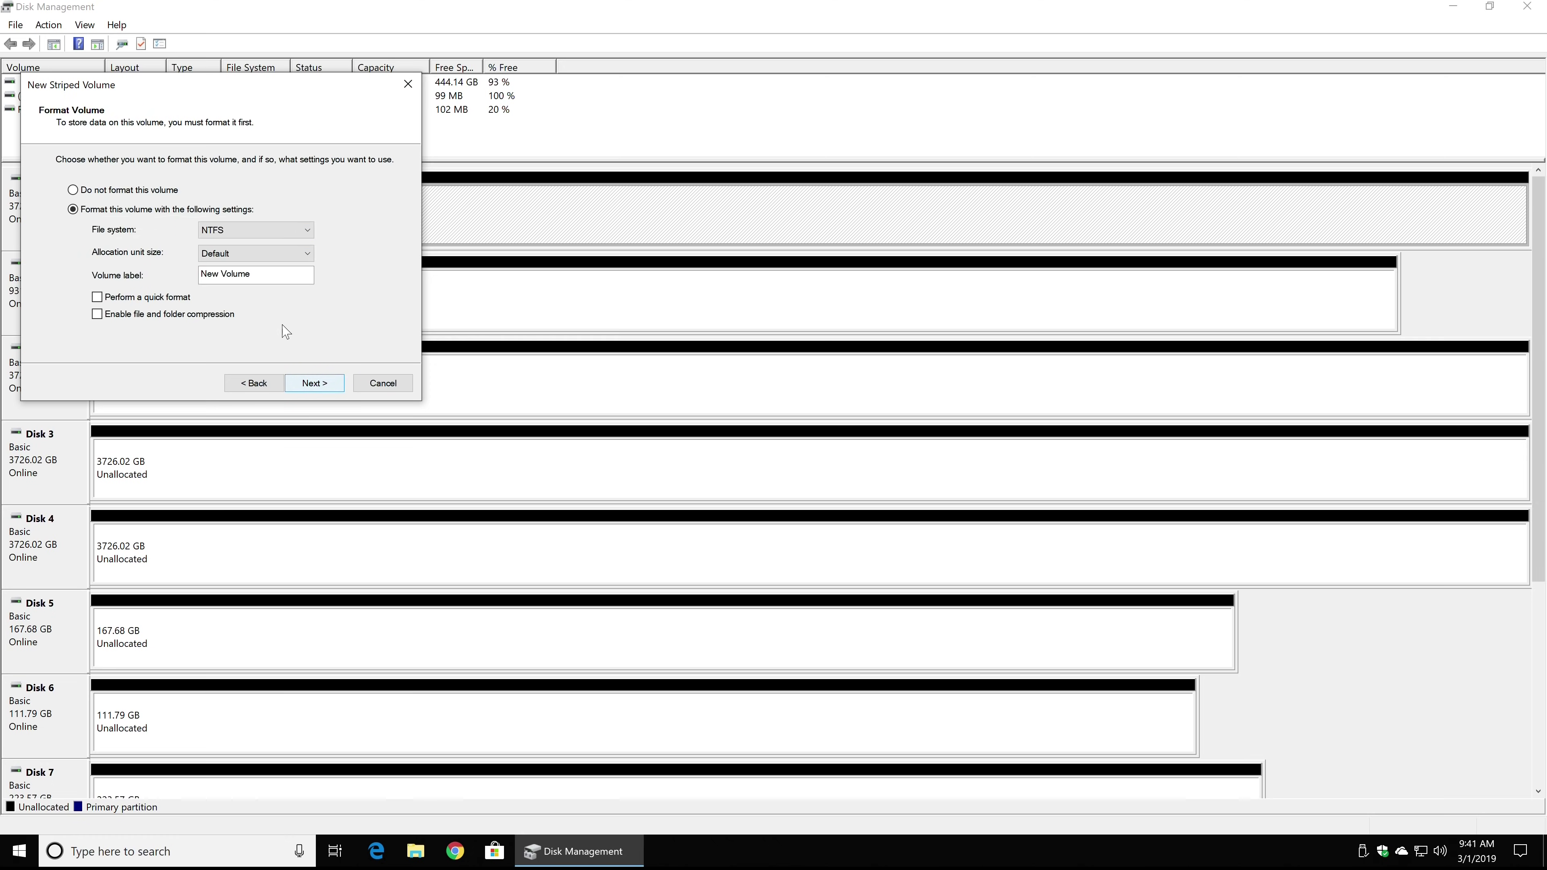
Label the striped volume Video with quick format enabled, then create it and accept the conversion to dynamic disks.
{"action": "left_click_drag", "start_coordinate": [267, 276], "coordinate": [156, 264]}
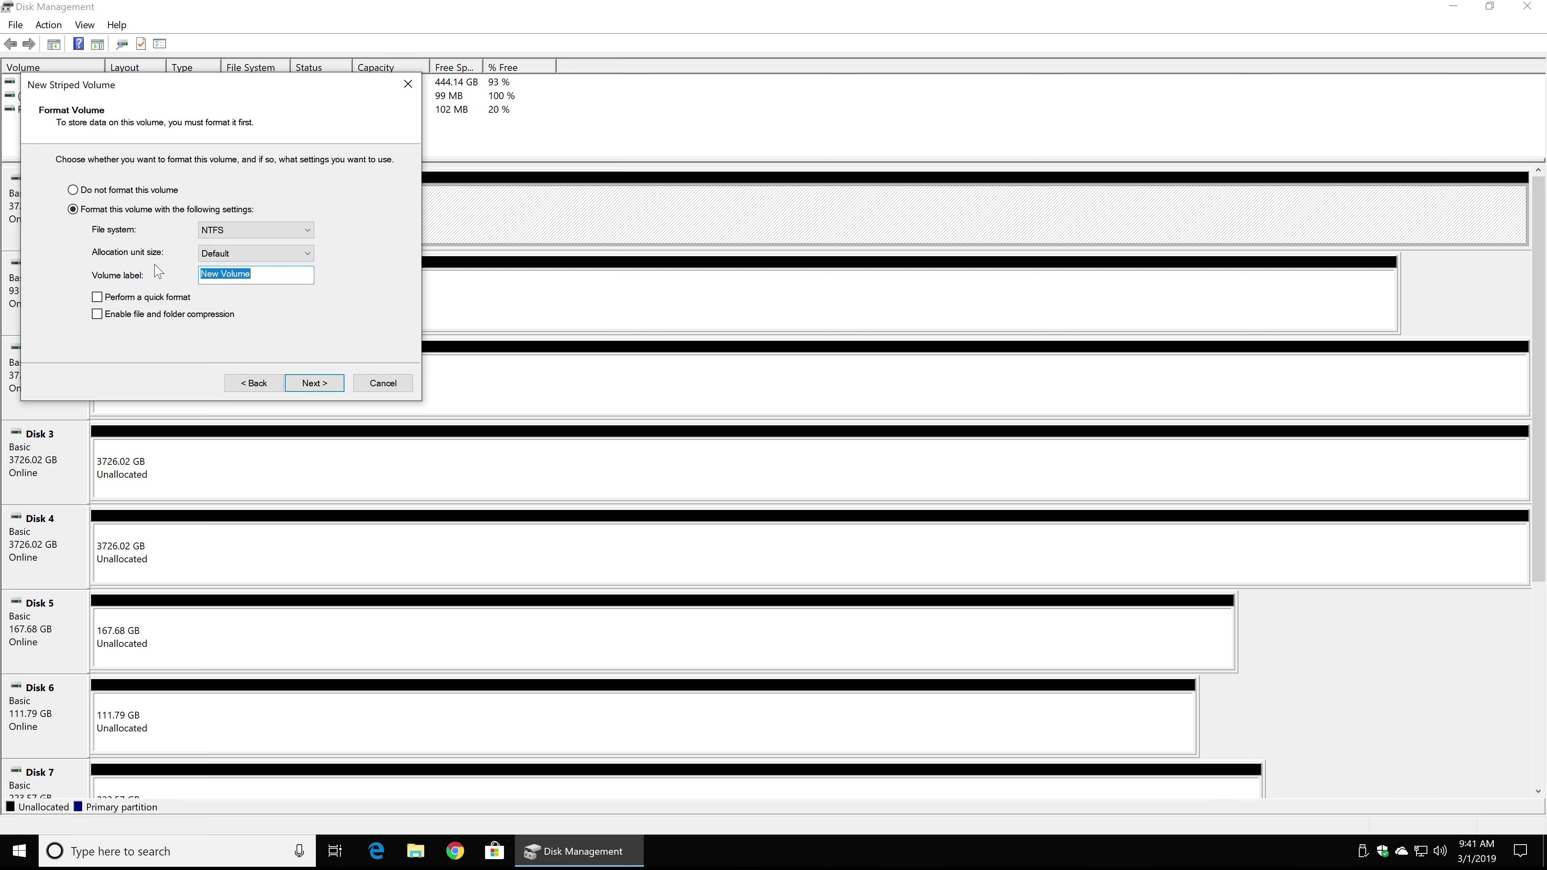
{"action": "type", "text": "Video"}
{"action": "left_click", "coordinate": [145, 299]}
{"action": "left_click", "coordinate": [323, 390]}
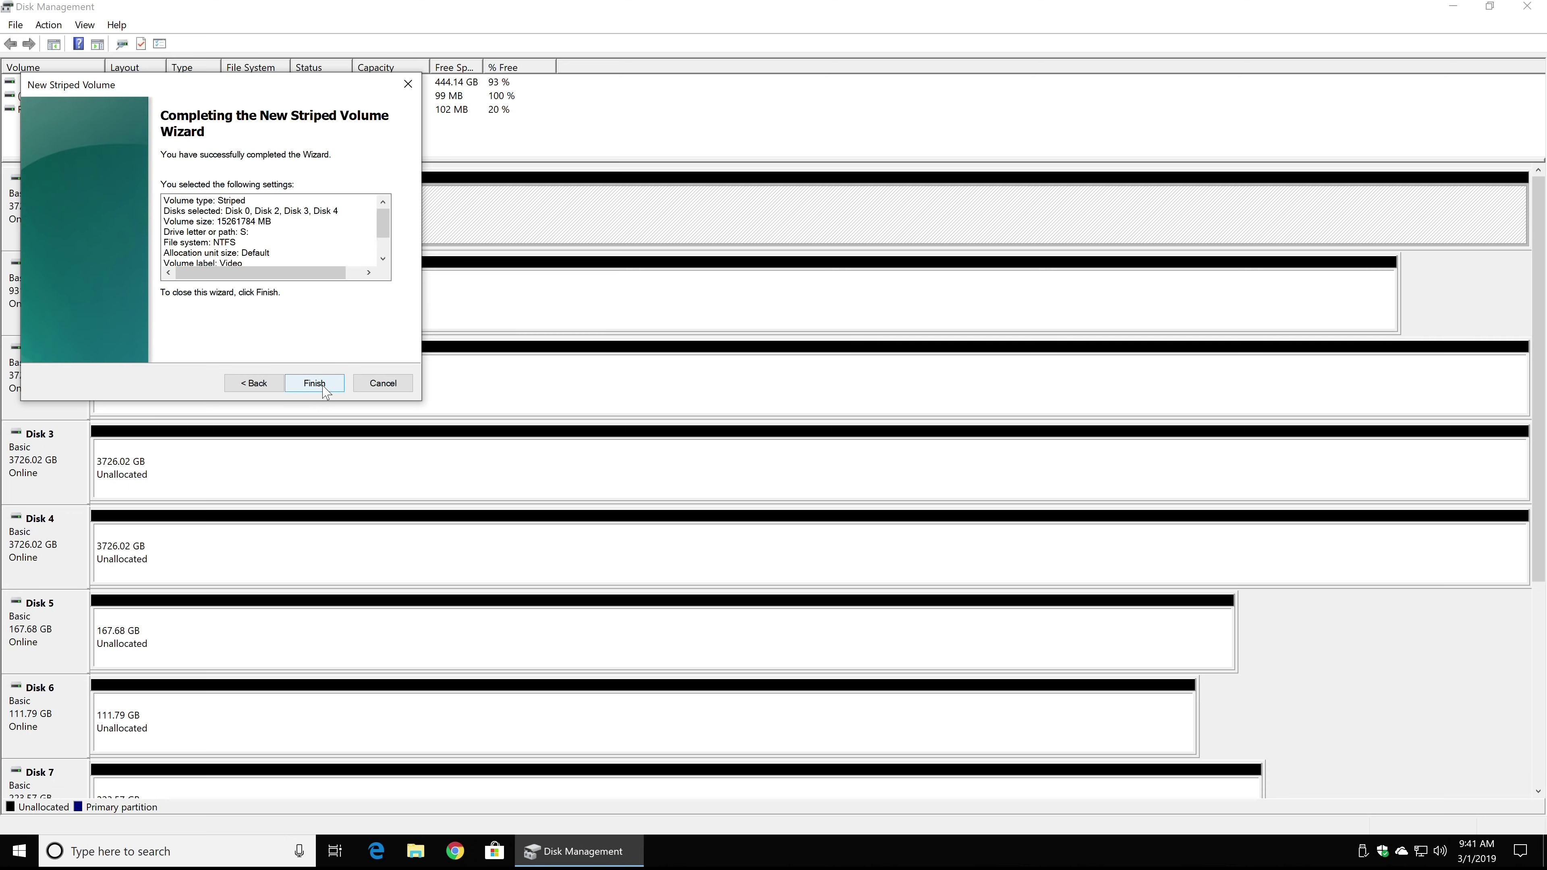
{"action": "left_click", "coordinate": [314, 383]}
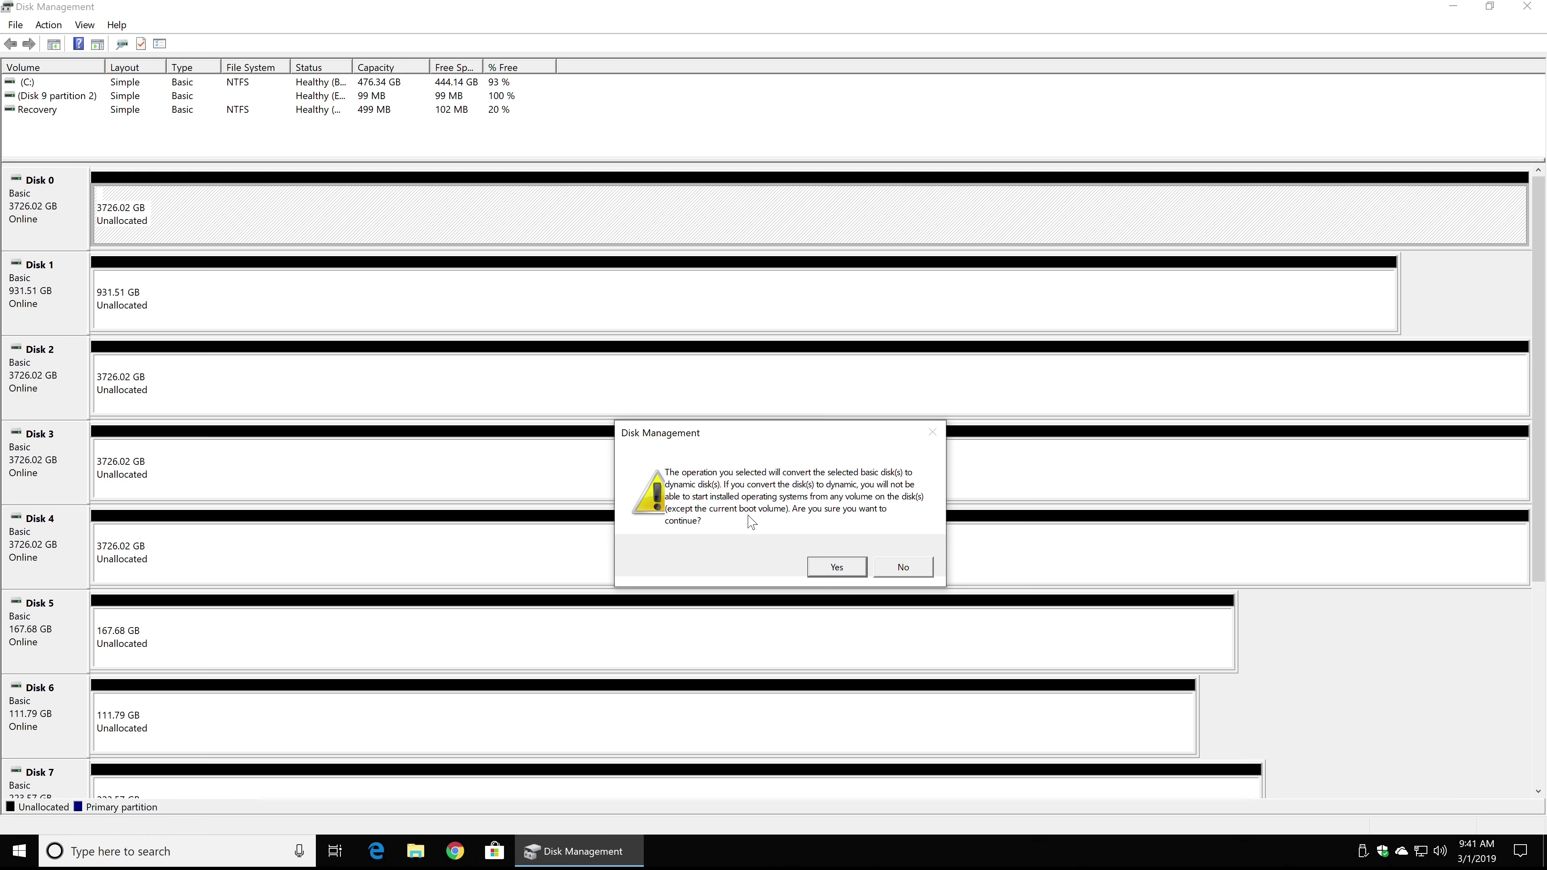
{"action": "left_click", "coordinate": [835, 568]}
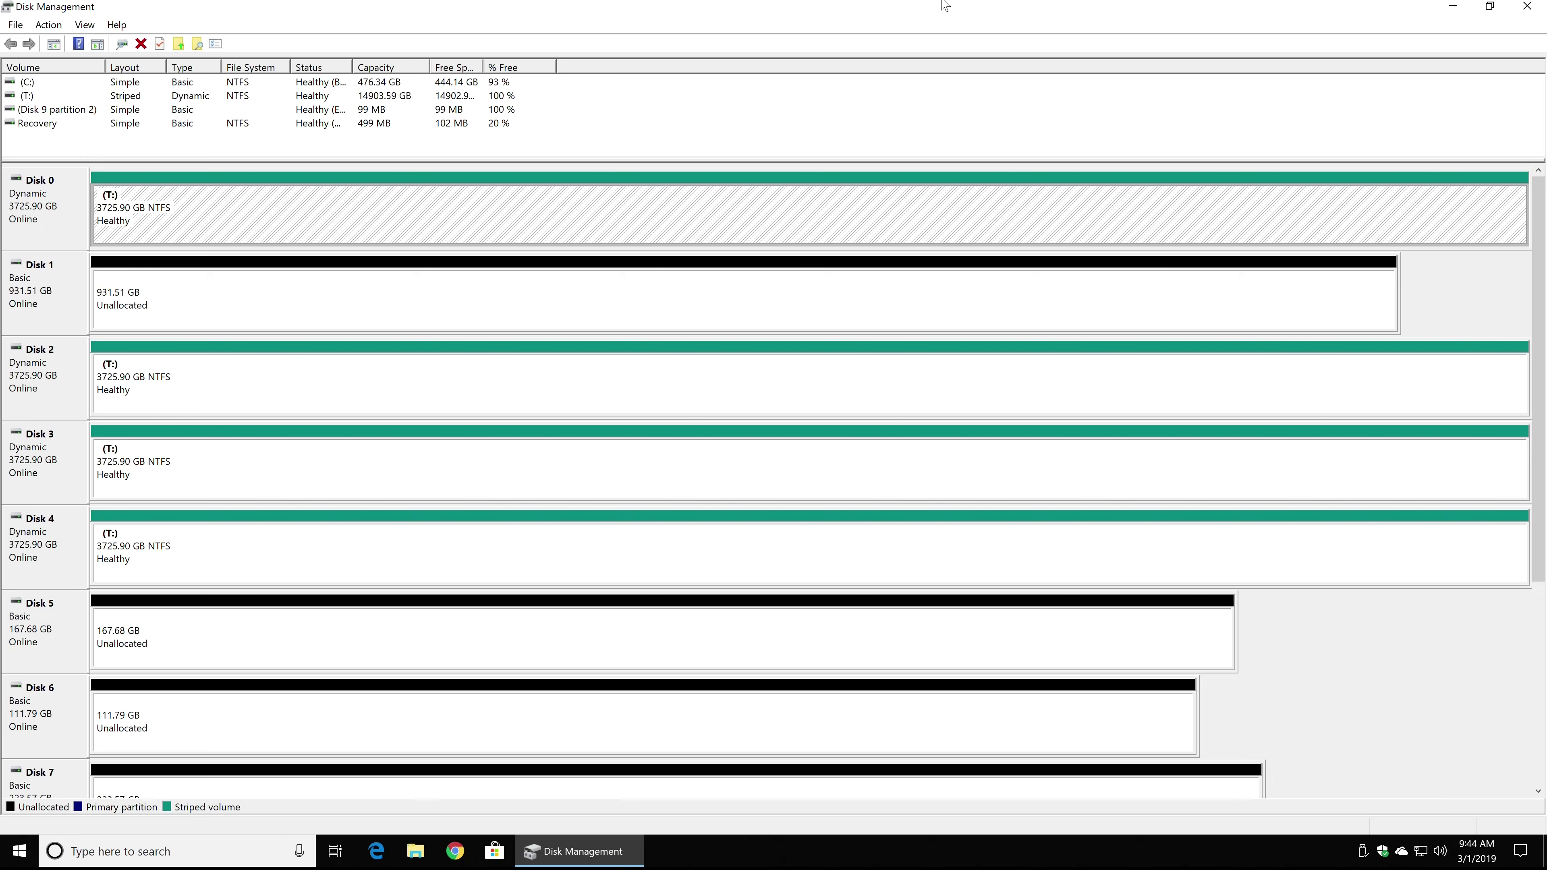
Check the new striped drive under This PC in File Explorer, then return to Disk Management.
{"action": "left_click", "coordinate": [416, 851]}
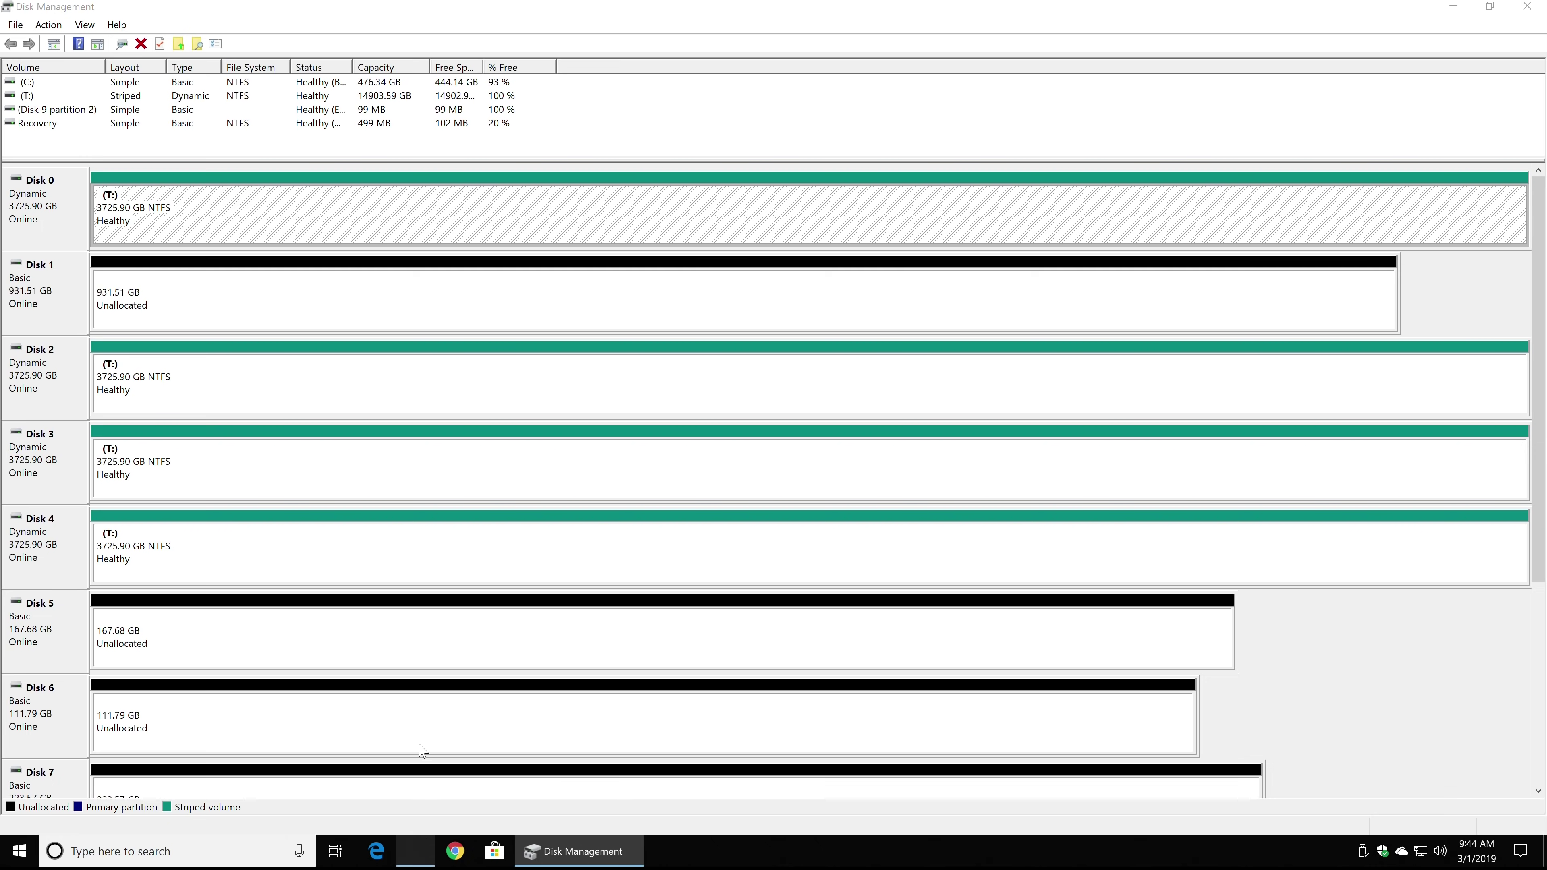
{"action": "left_click", "coordinate": [372, 422]}
{"action": "left_click", "coordinate": [924, 445]}
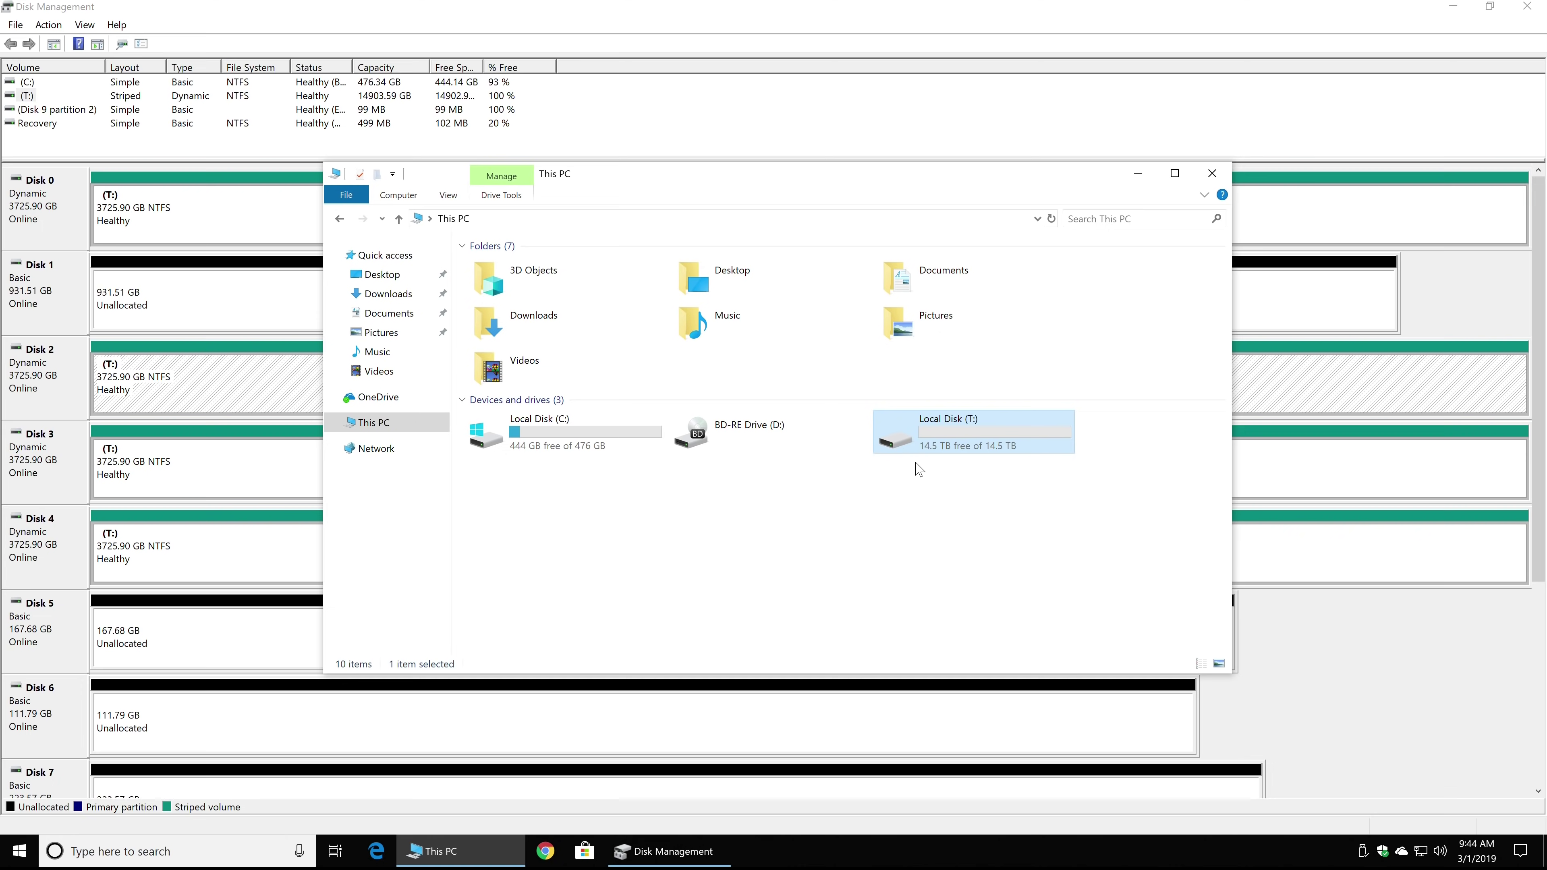
{"action": "left_click", "coordinate": [618, 25]}
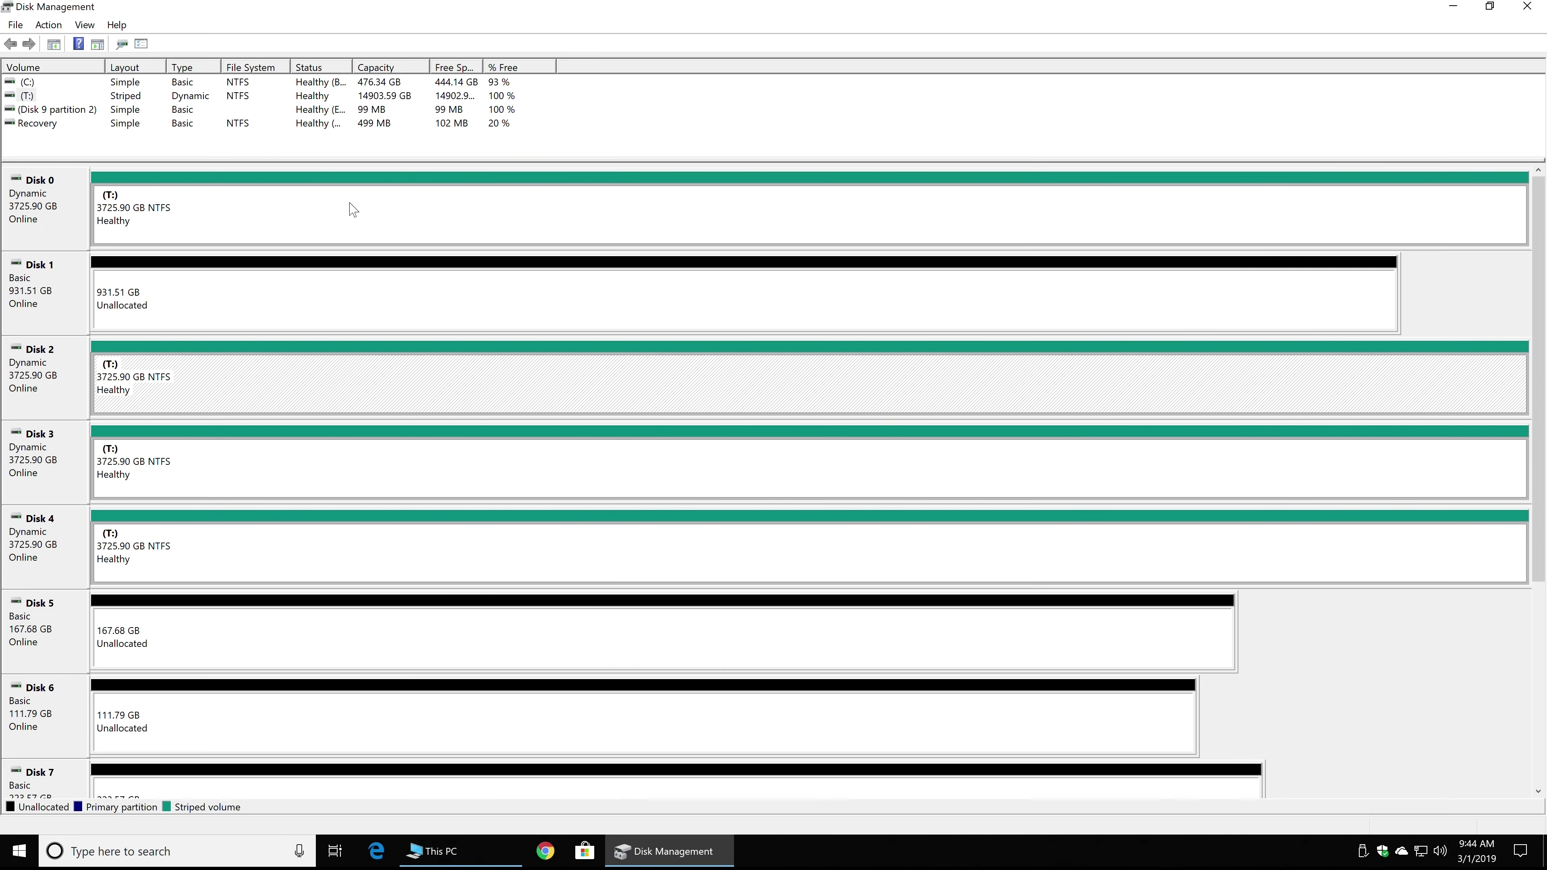
Start a new simple volume on Disk 1, keeping the full size and drive letter E.
{"action": "right_click", "coordinate": [175, 308]}
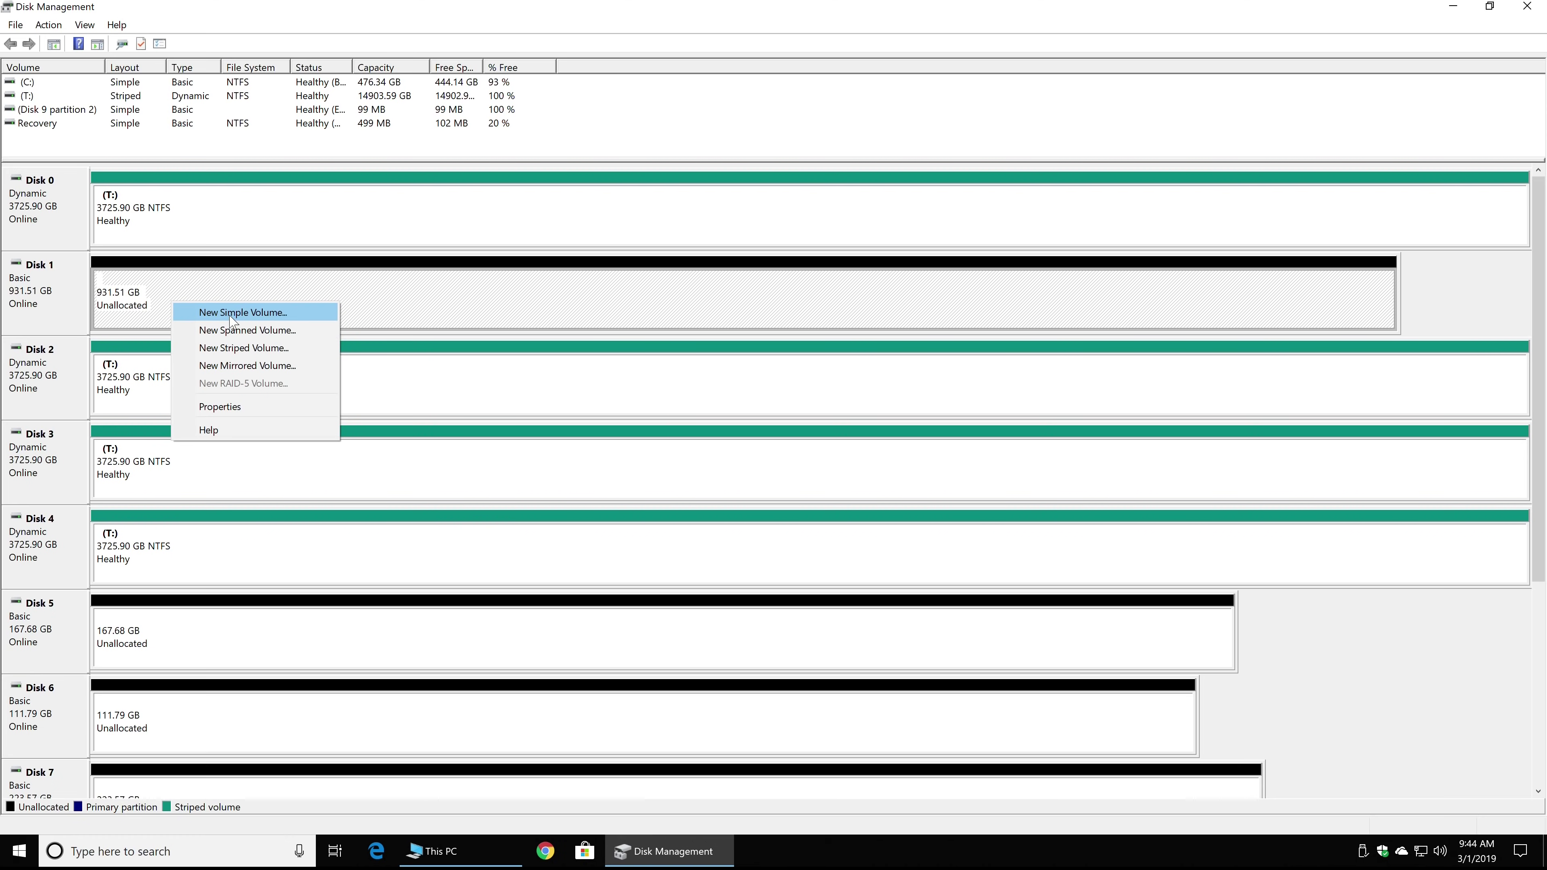
{"action": "left_click", "coordinate": [231, 313]}
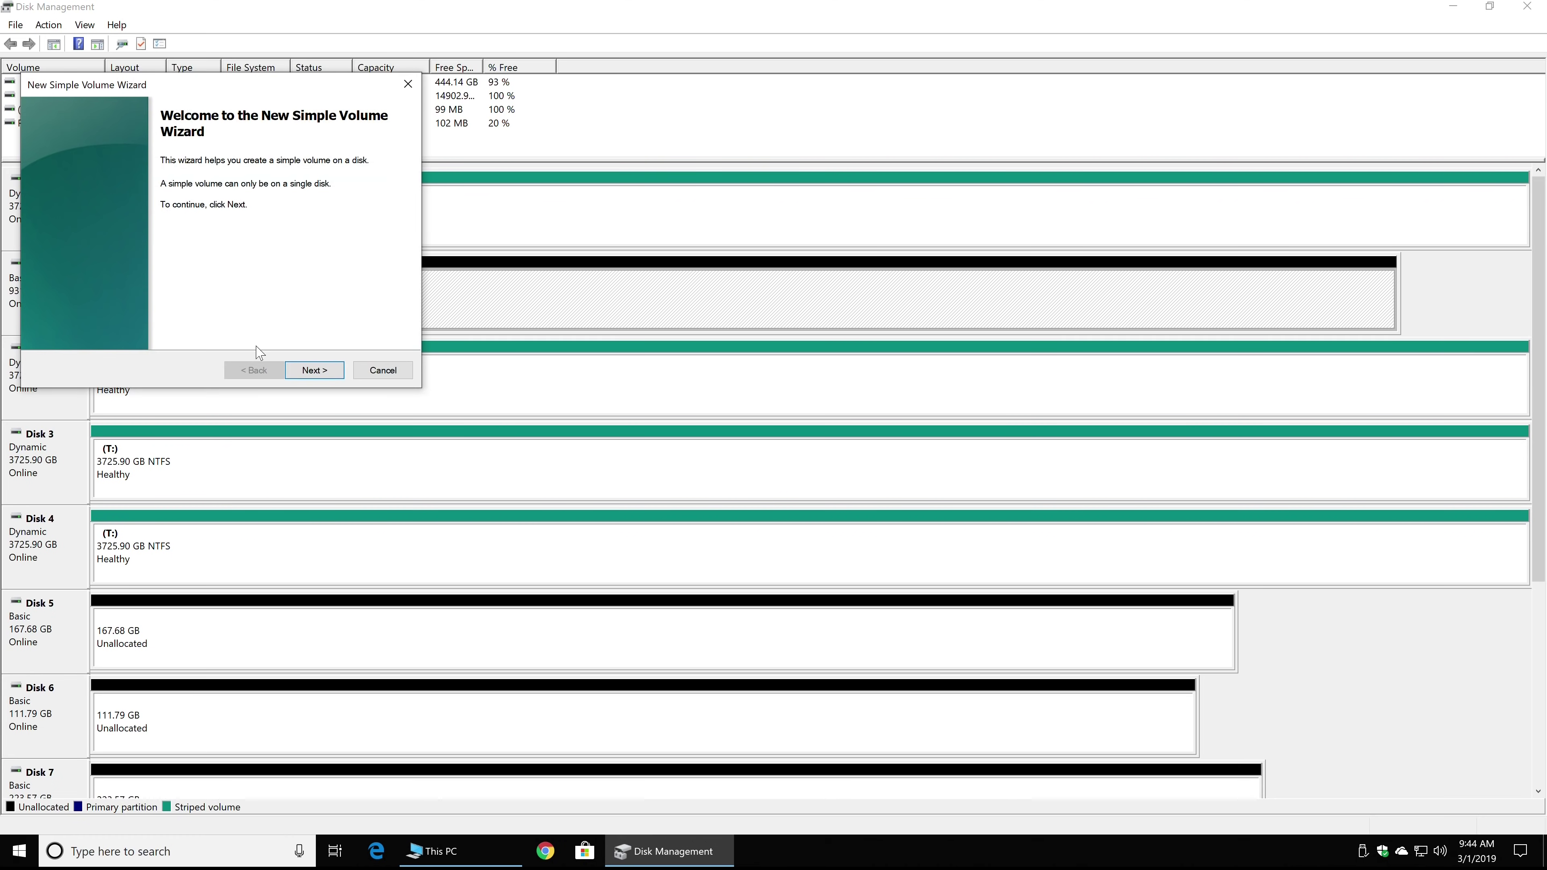
{"action": "left_click", "coordinate": [300, 368]}
{"action": "left_click", "coordinate": [310, 371]}
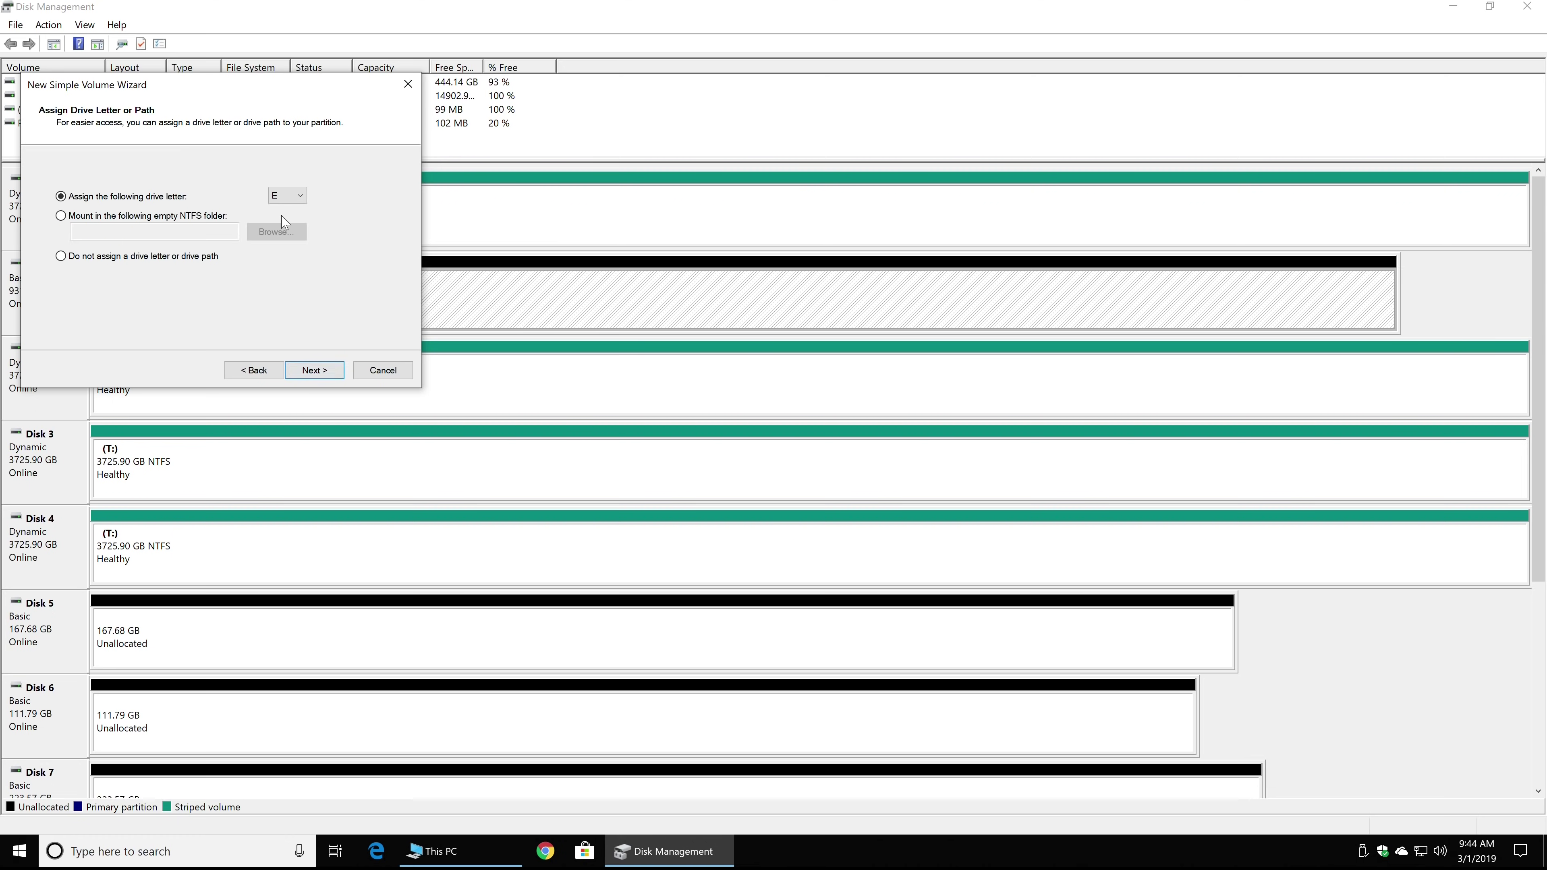
{"action": "left_click", "coordinate": [310, 372]}
Label the simple volume WD Blue, create it as NTFS with quick format, and close its empty folder window.
{"action": "left_click_drag", "start_coordinate": [287, 276], "coordinate": [139, 279]}
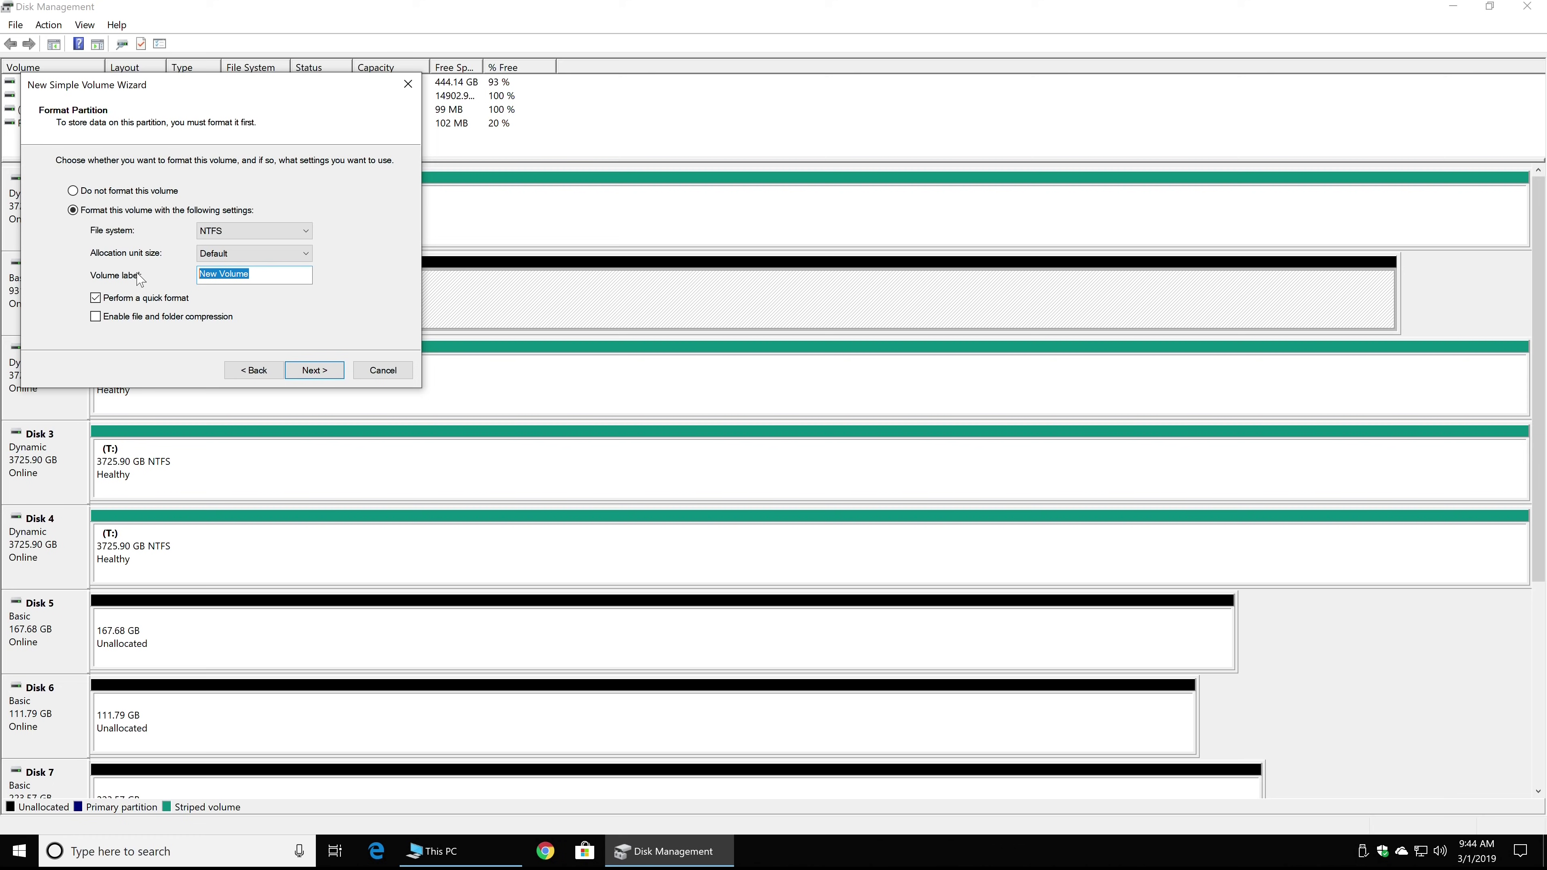
{"action": "type", "text": "WD Blue"}
{"action": "left_click", "coordinate": [315, 370]}
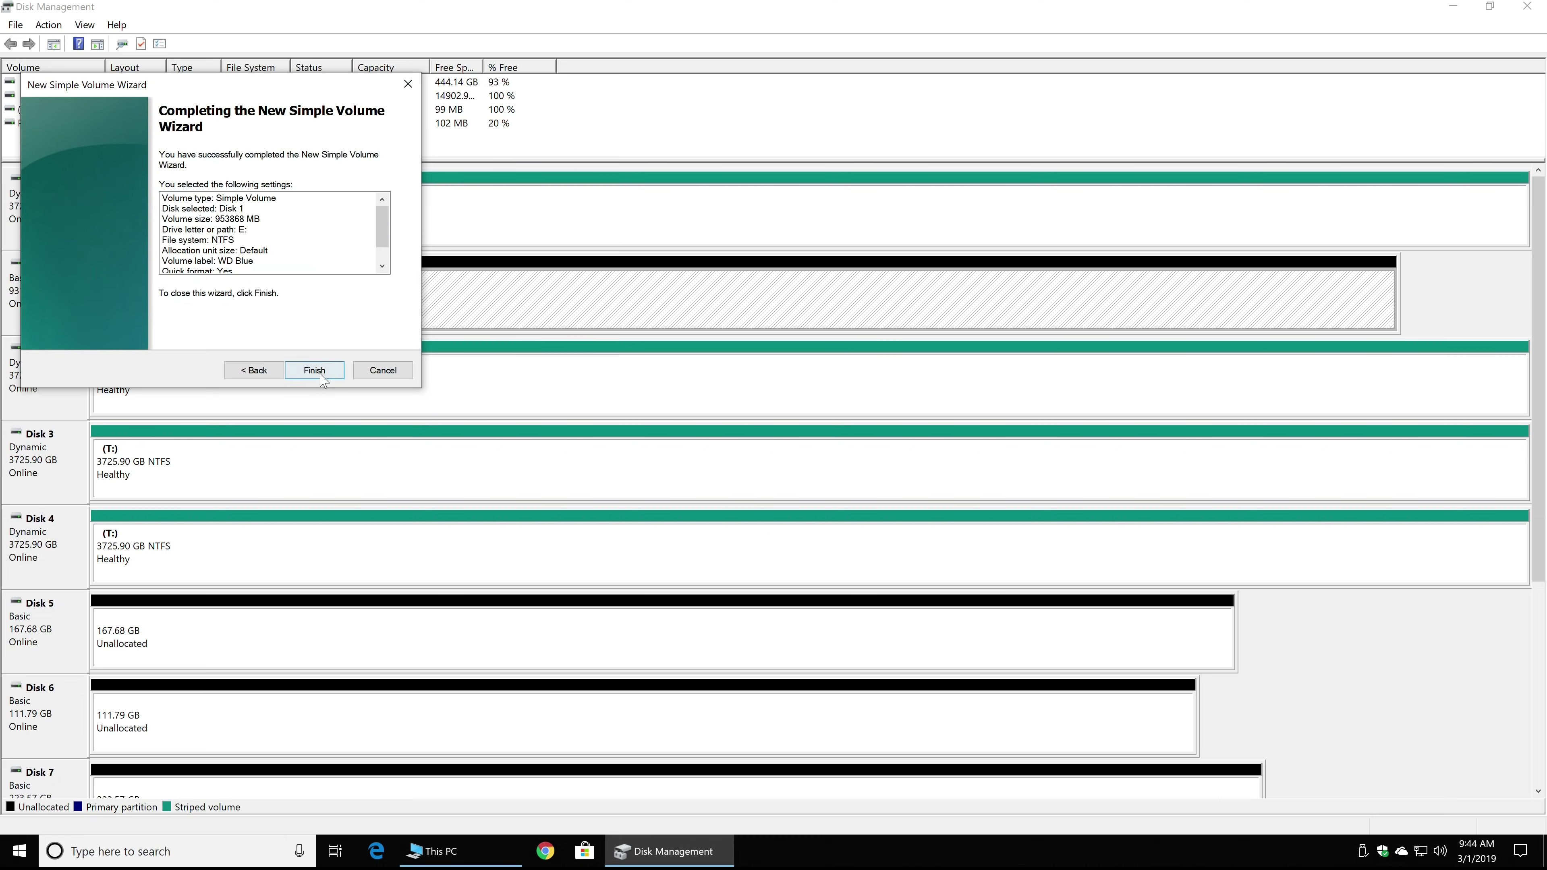
{"action": "left_click", "coordinate": [321, 377]}
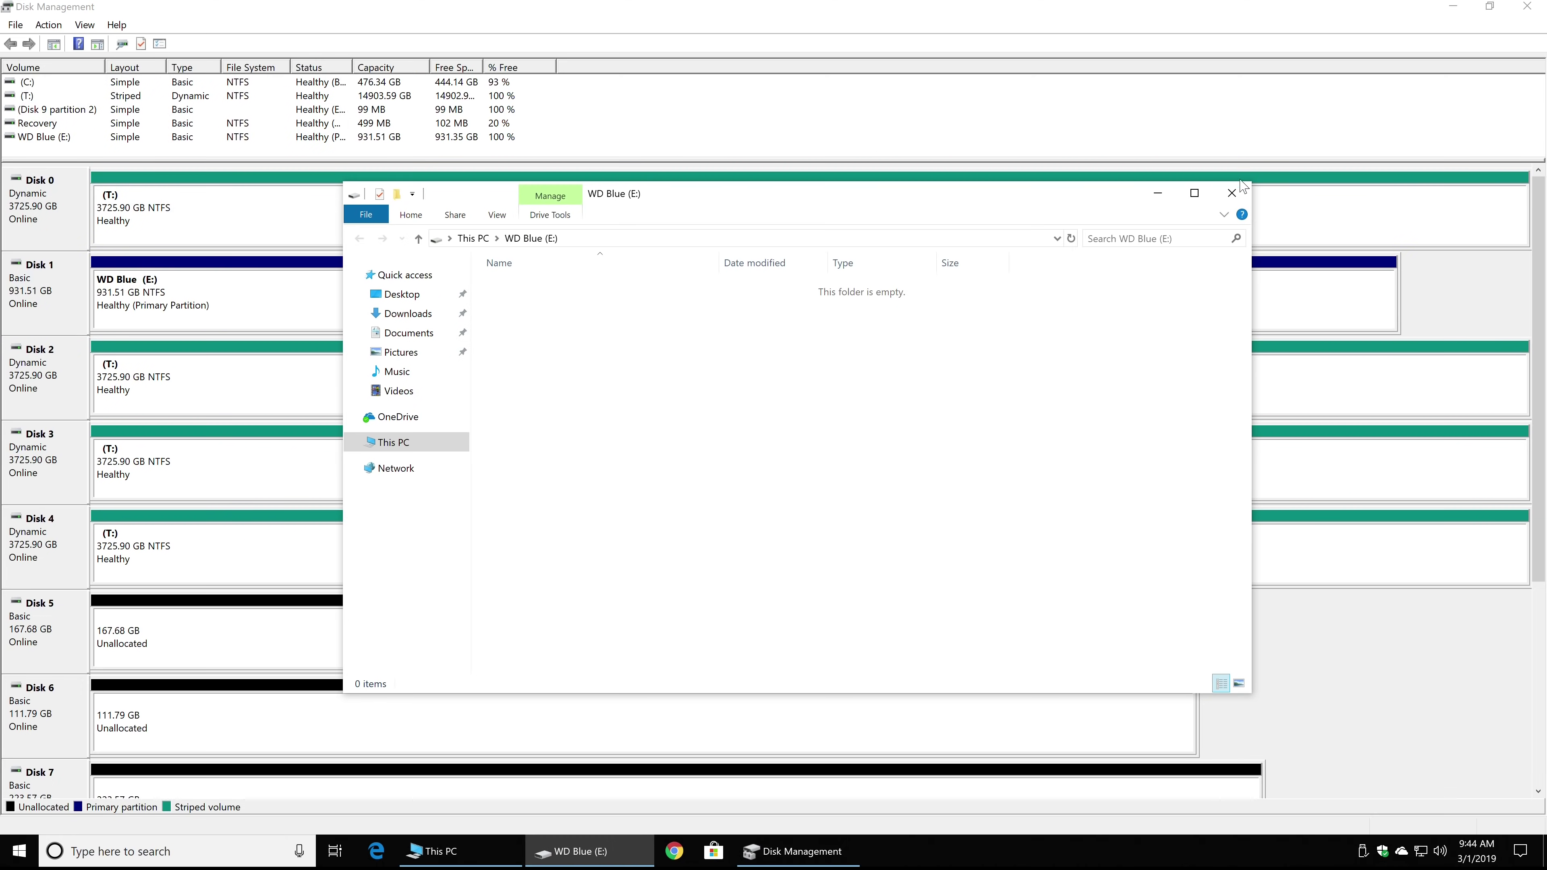
{"action": "left_click", "coordinate": [1231, 193]}
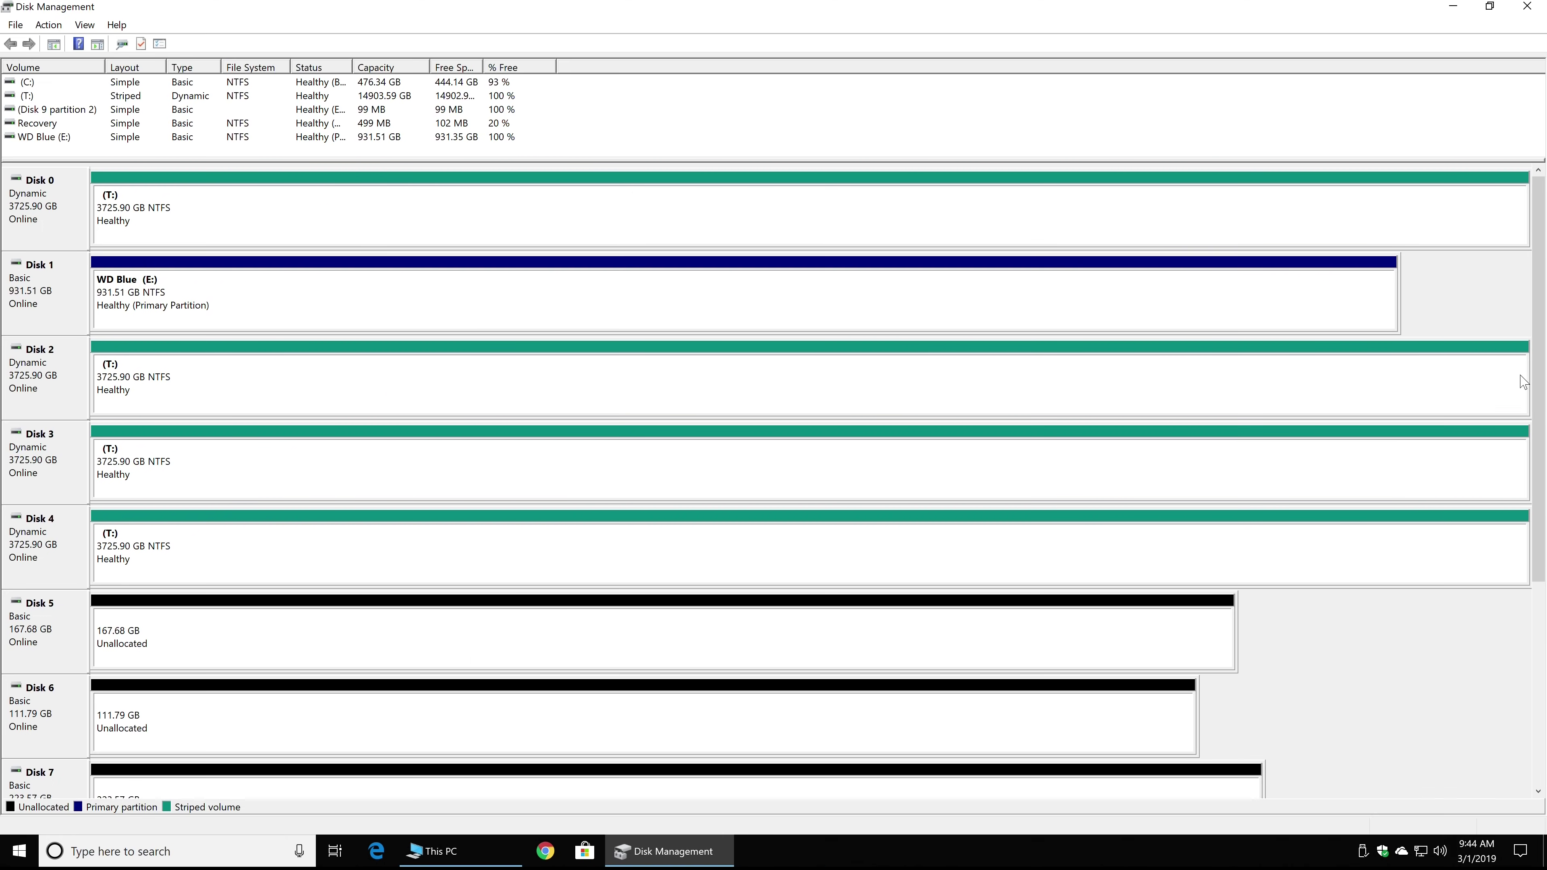
Start a new spanned volume on Disk 5 and add Disks 6, 7 and 8 at full size.
{"action": "scroll", "coordinate": [1370, 439], "scroll_direction": "down", "scroll_amount": 5}
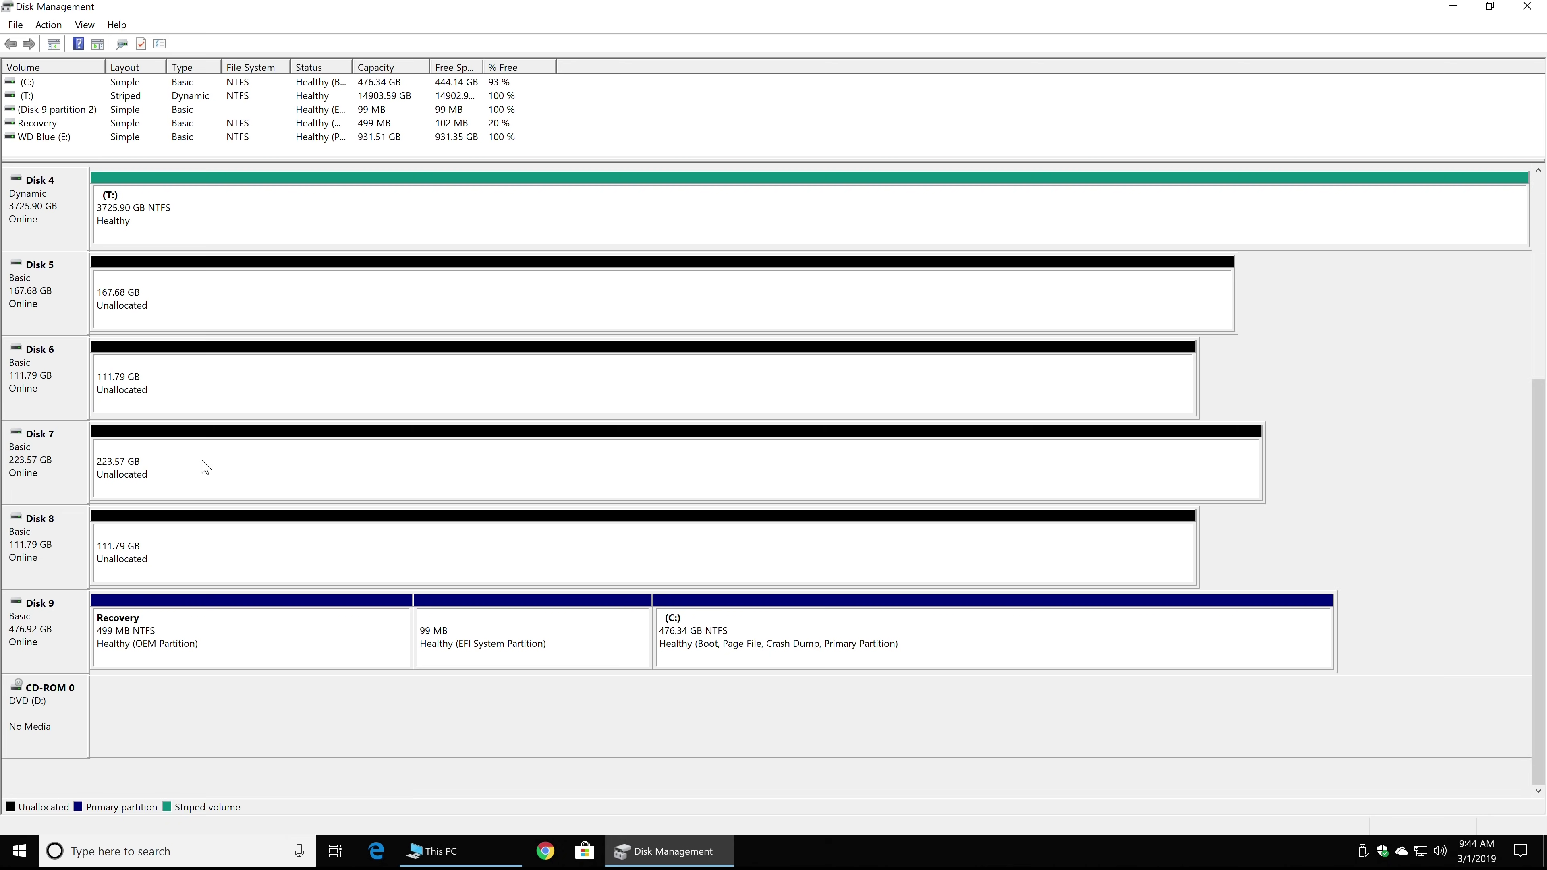
{"action": "left_click", "coordinate": [208, 295]}
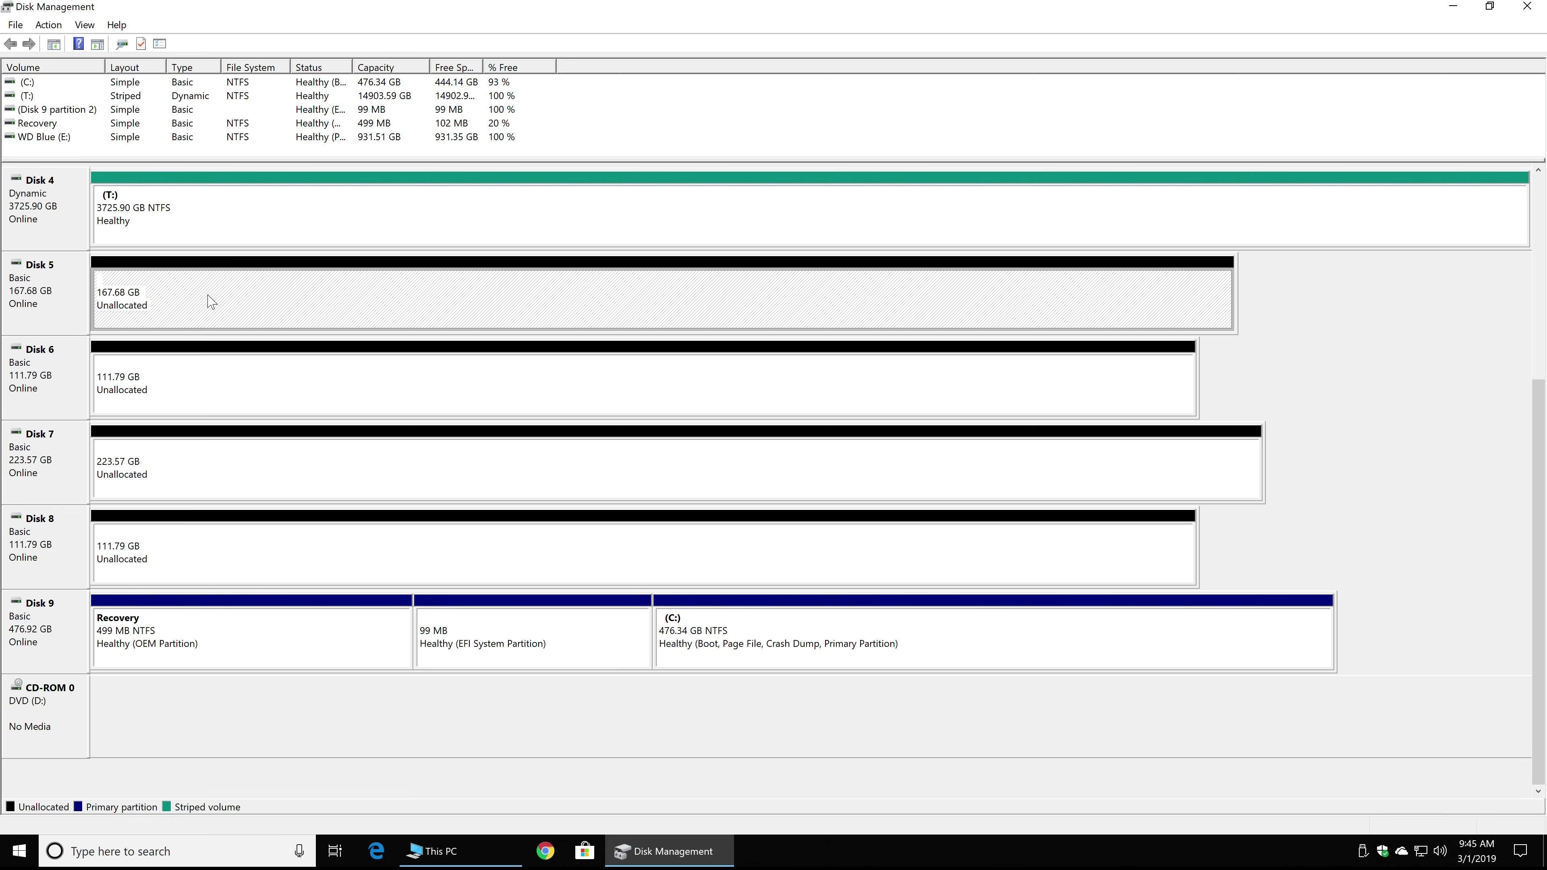
{"action": "right_click", "coordinate": [207, 295]}
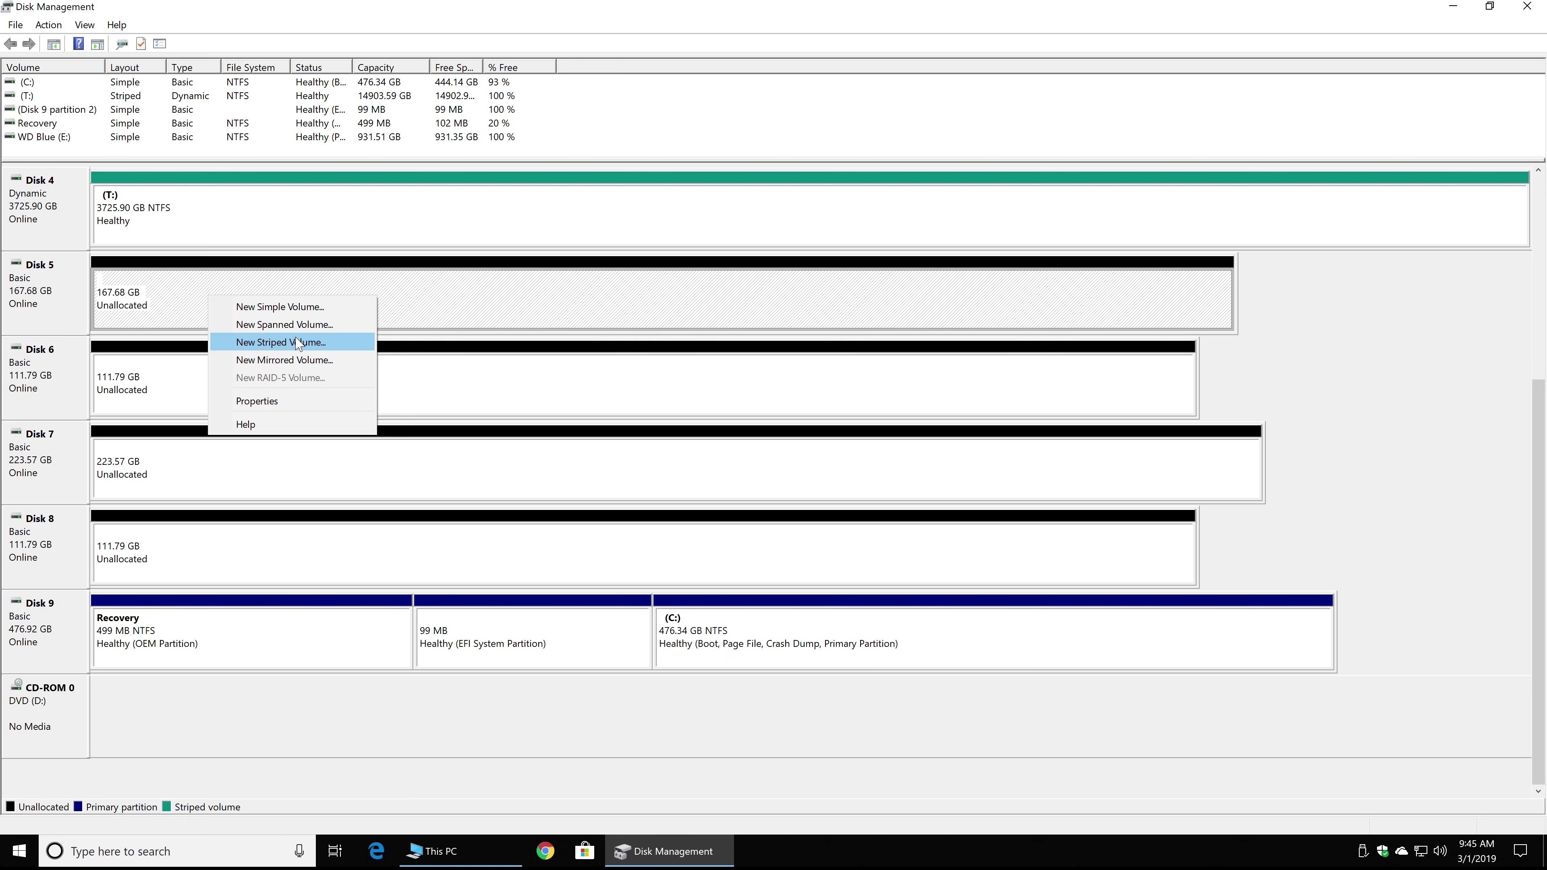
{"action": "left_click", "coordinate": [293, 324]}
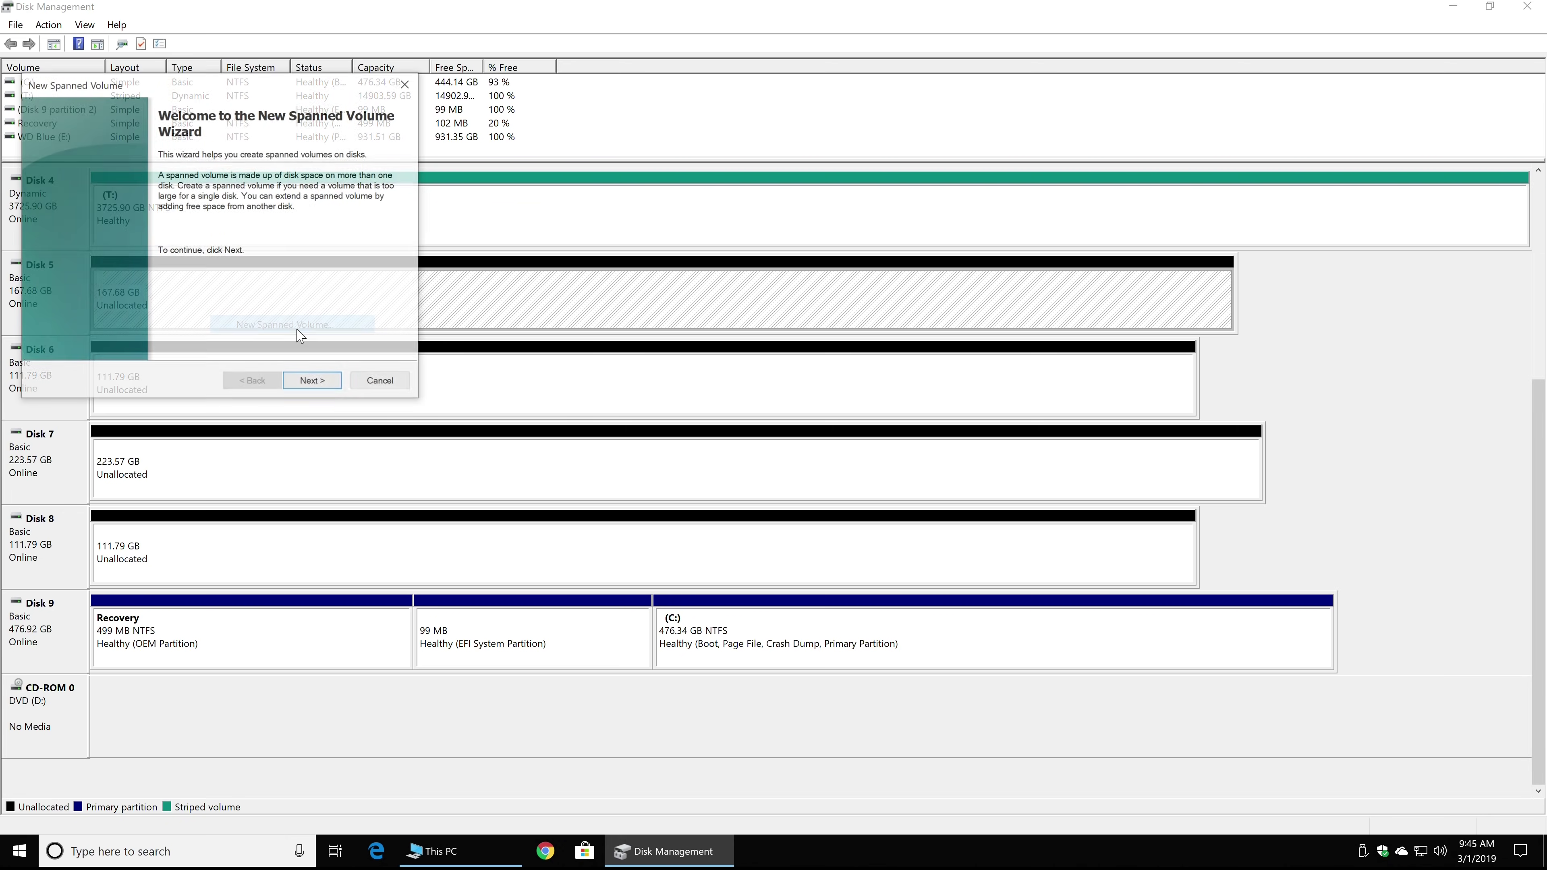
{"action": "left_click", "coordinate": [313, 382]}
{"action": "left_click", "coordinate": [124, 210]}
{"action": "double_click", "coordinate": [124, 211]}
{"action": "double_click", "coordinate": [124, 211]}
{"action": "double_click", "coordinate": [124, 211]}
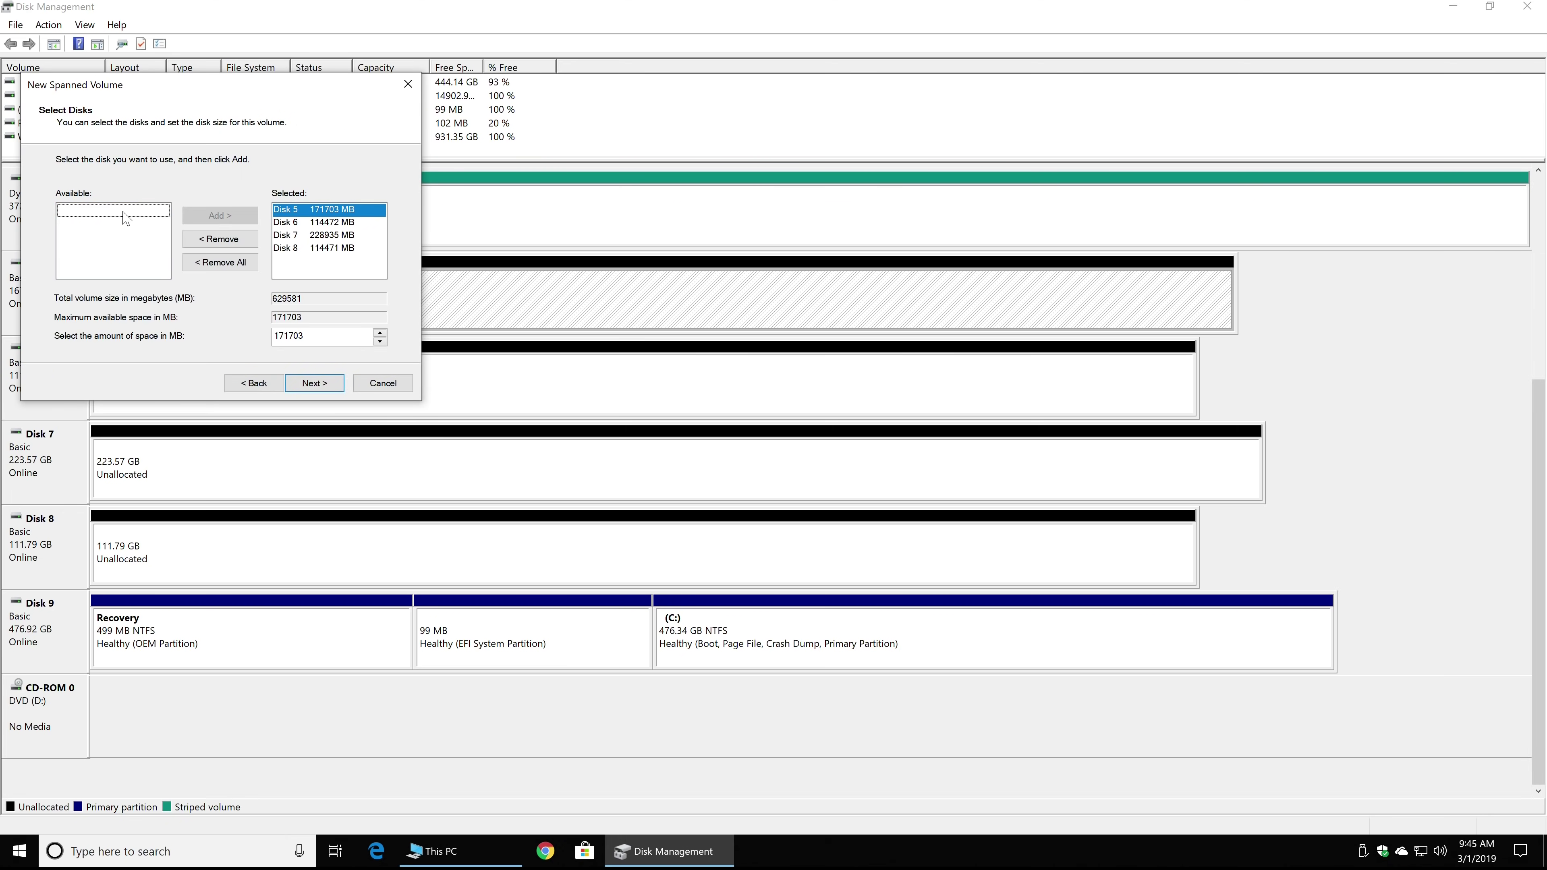
{"action": "left_click", "coordinate": [314, 382]}
Label the spanned volume SSD with quick format enabled, then create it and accept the conversion to dynamic disks.
{"action": "key", "text": "BackSpace"}
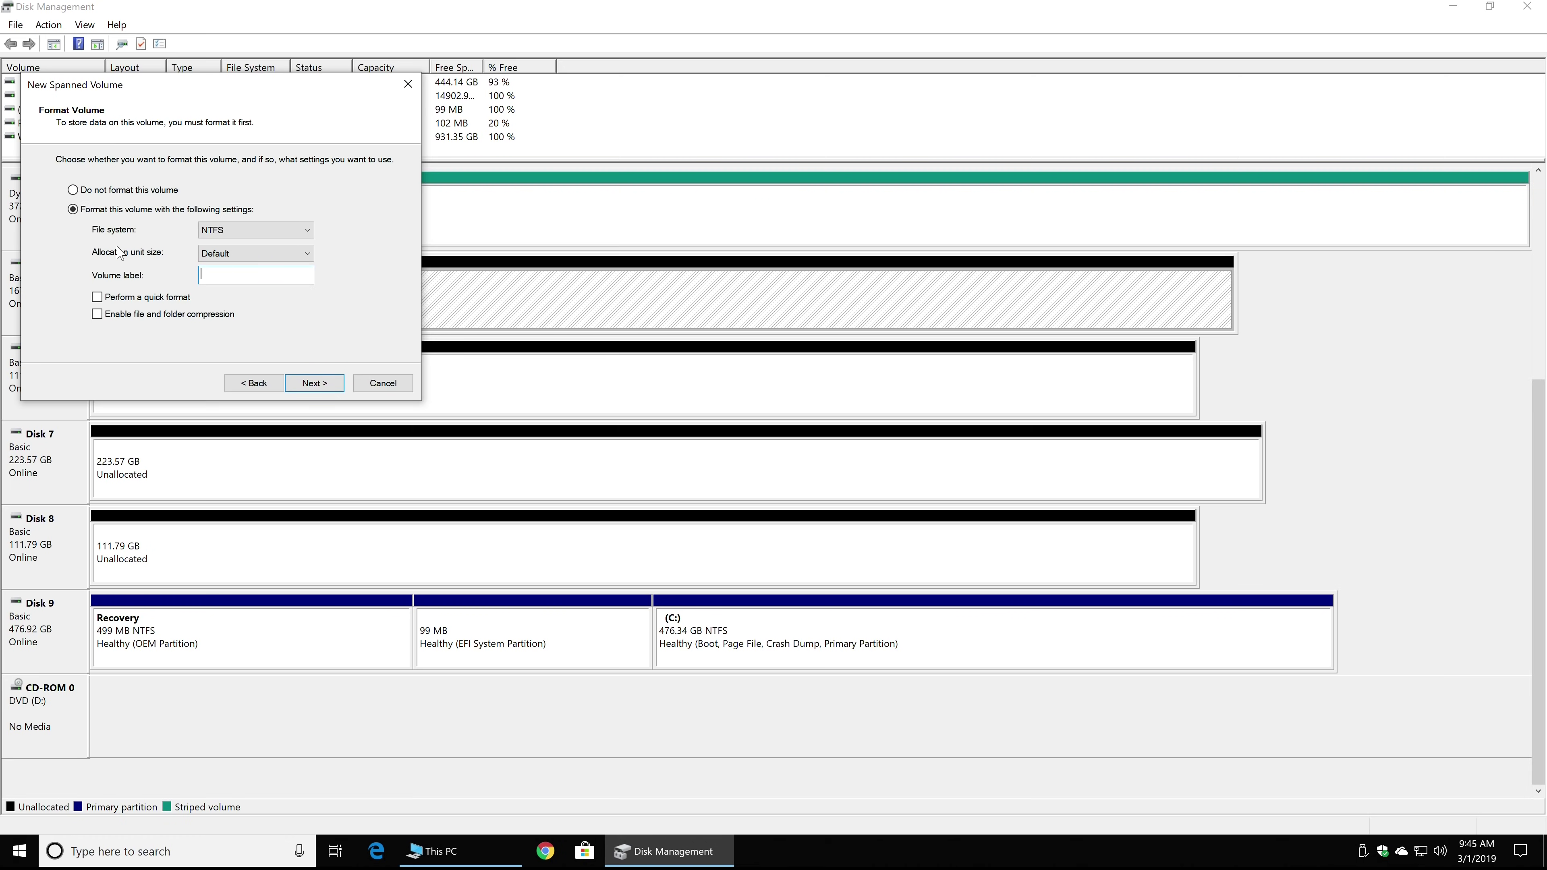
{"action": "type", "text": "SSD"}
{"action": "left_click", "coordinate": [153, 298]}
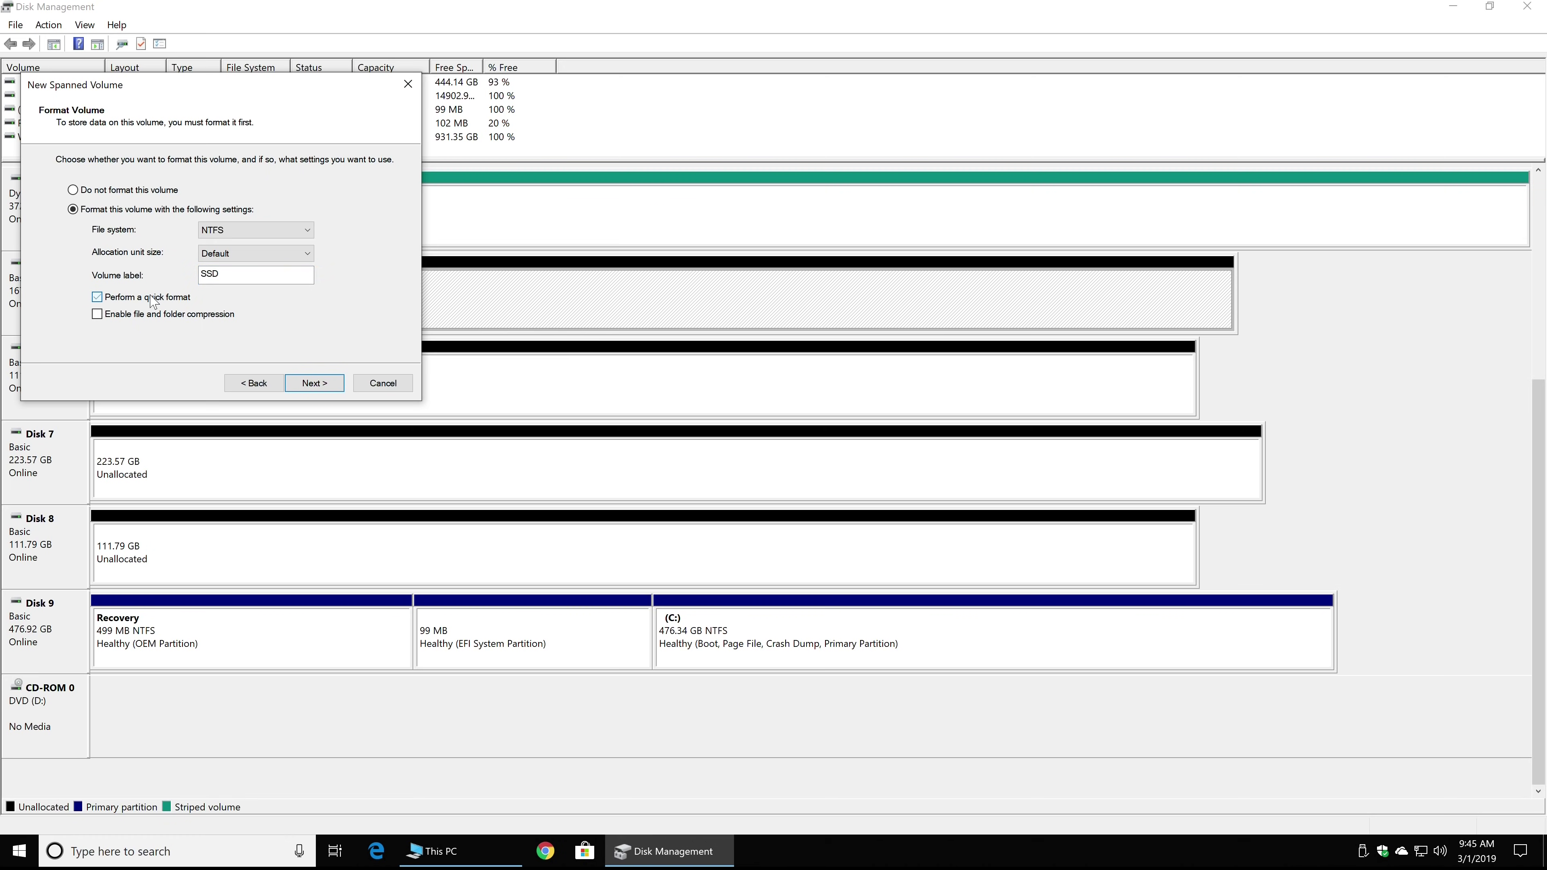
{"action": "left_click", "coordinate": [315, 383]}
{"action": "left_click", "coordinate": [315, 383]}
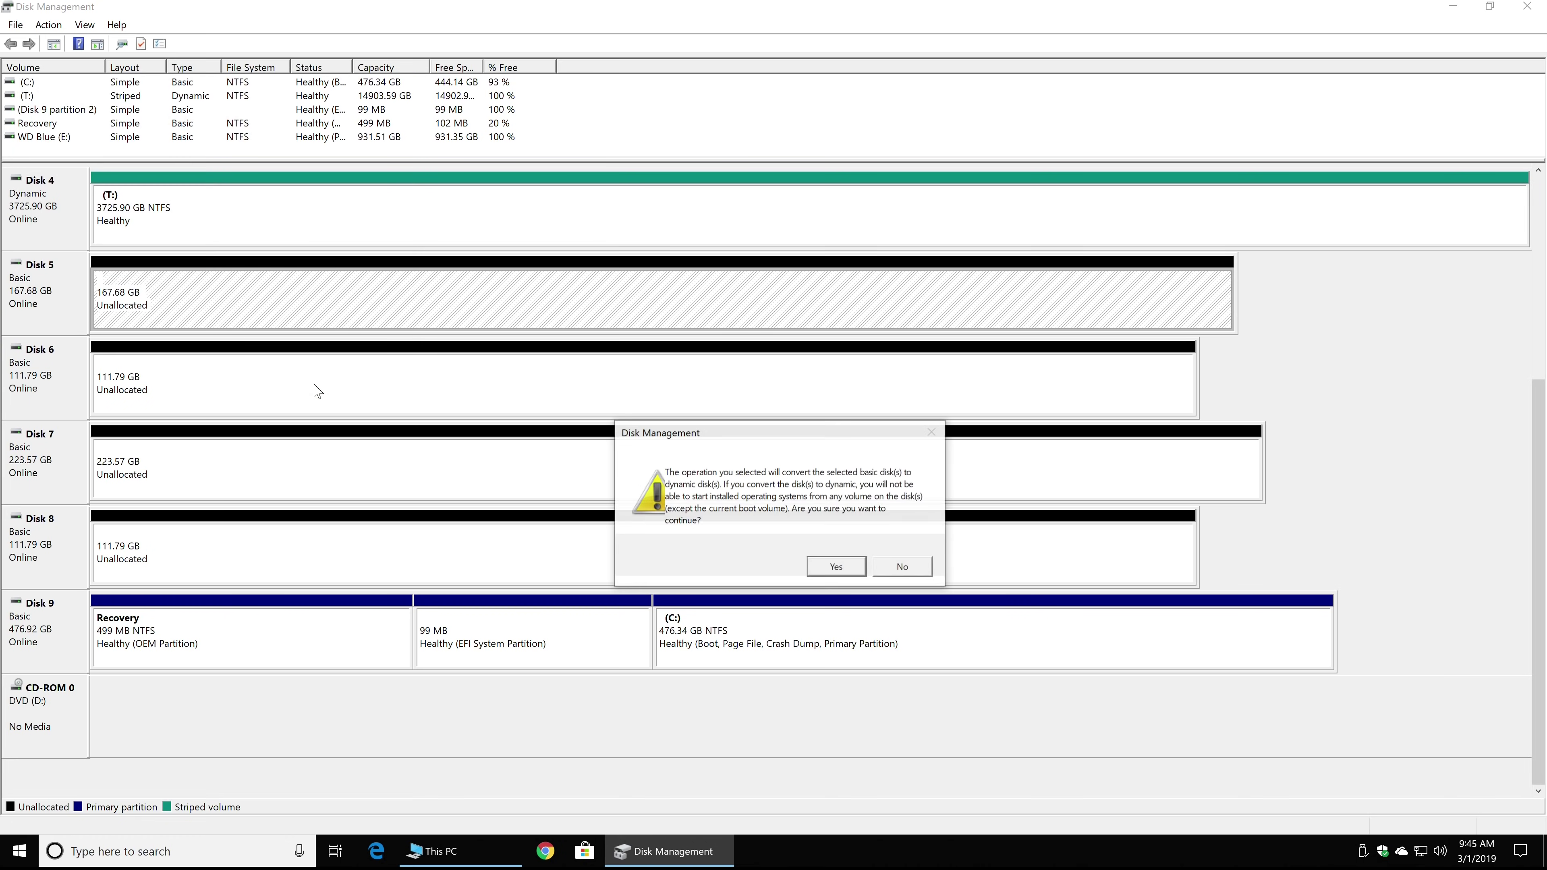
{"action": "left_click", "coordinate": [834, 567]}
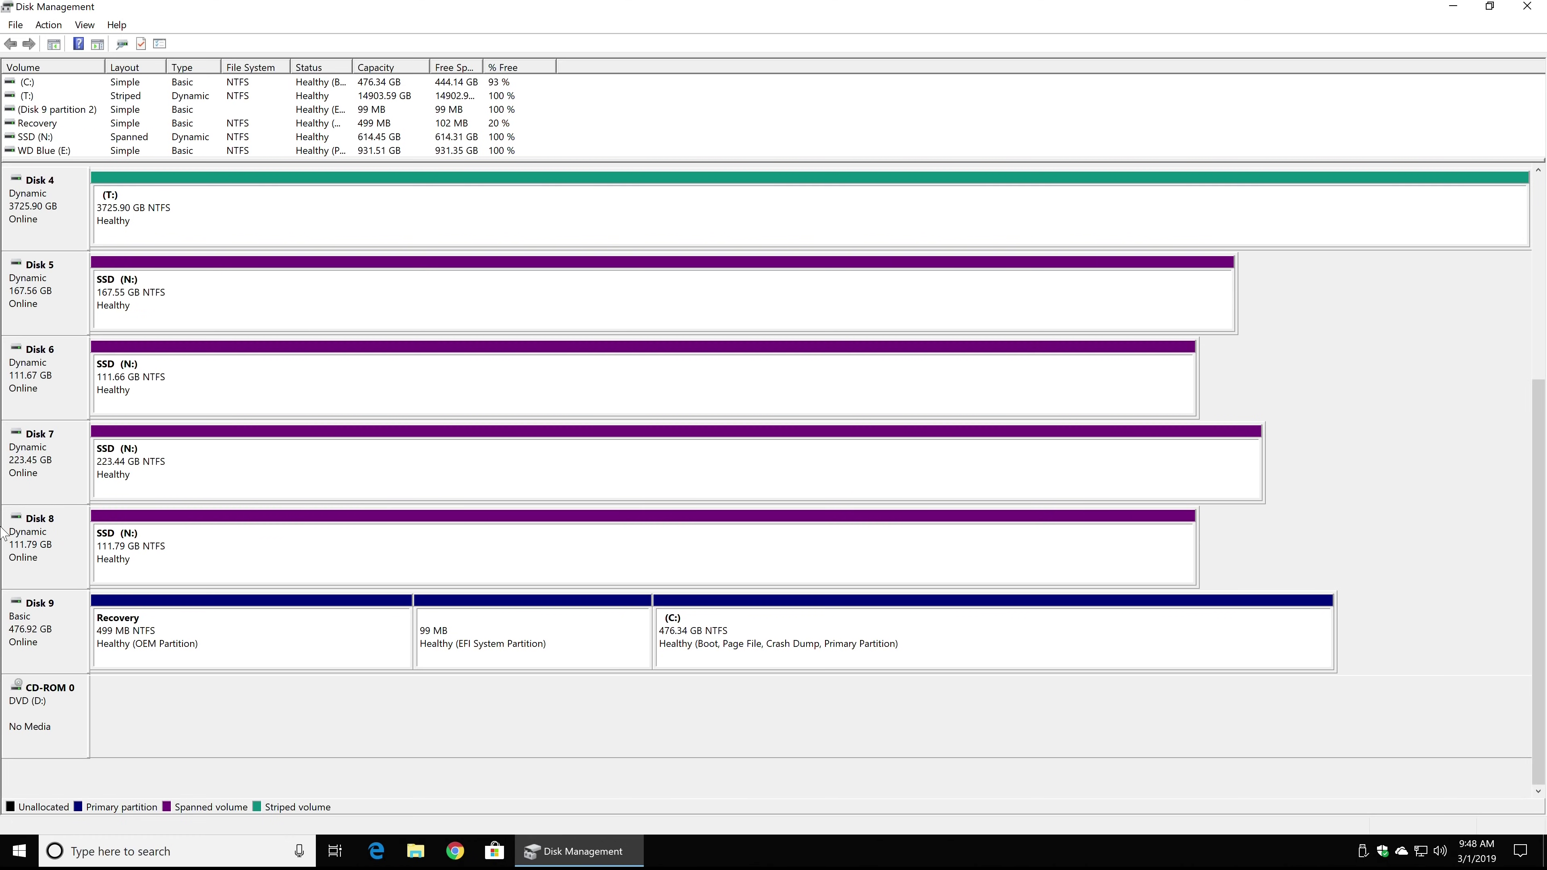
Close Disk Management and review all drives under This PC in a maximized File Explorer window.
{"action": "left_click", "coordinate": [1527, 7]}
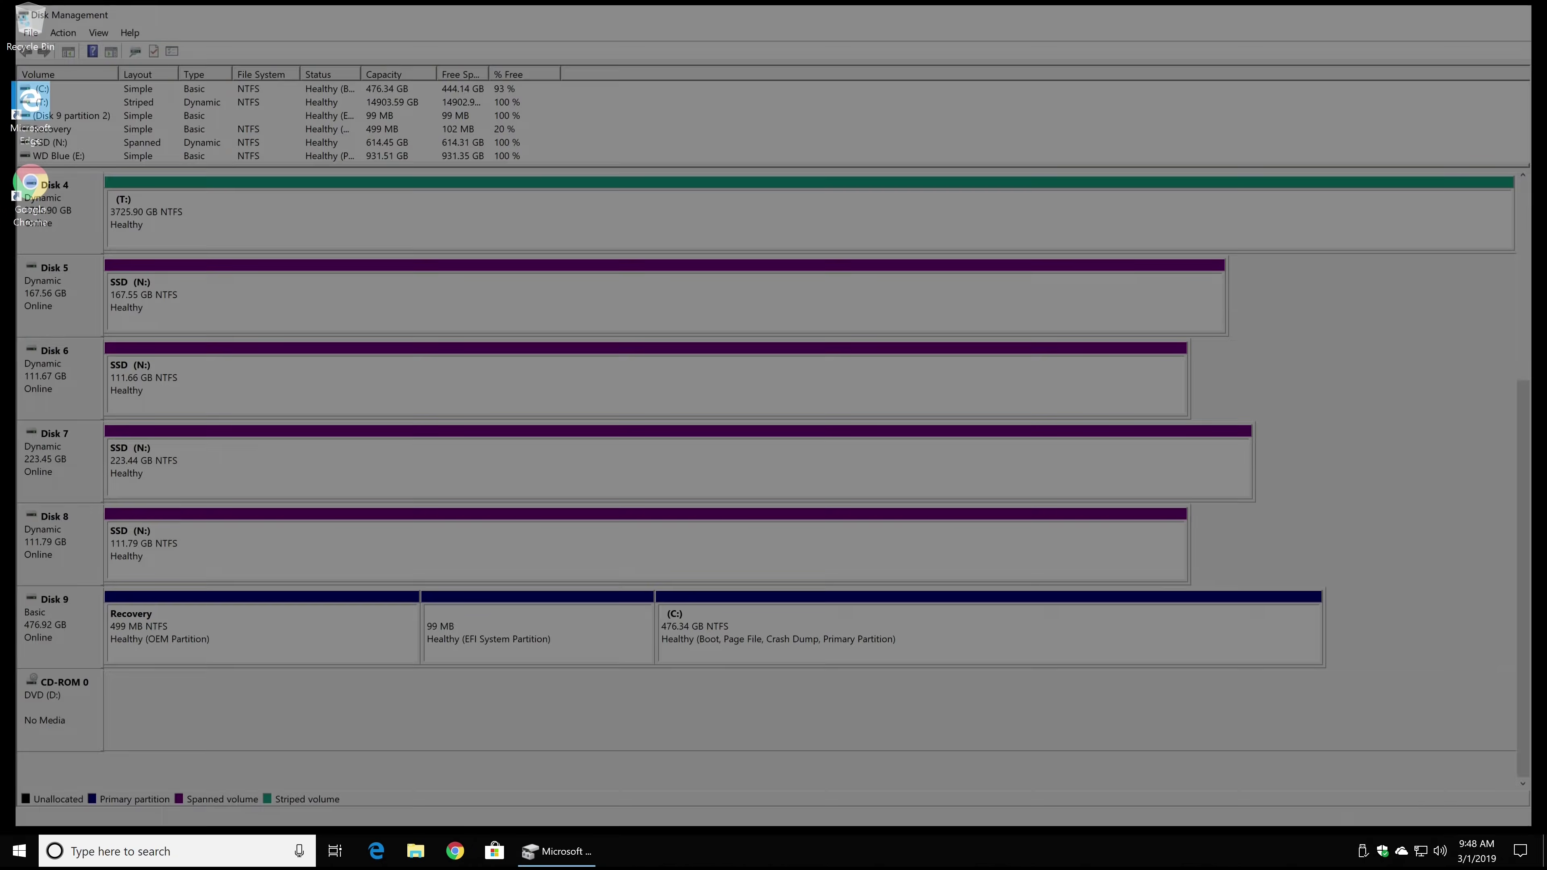
{"action": "left_click", "coordinate": [415, 850]}
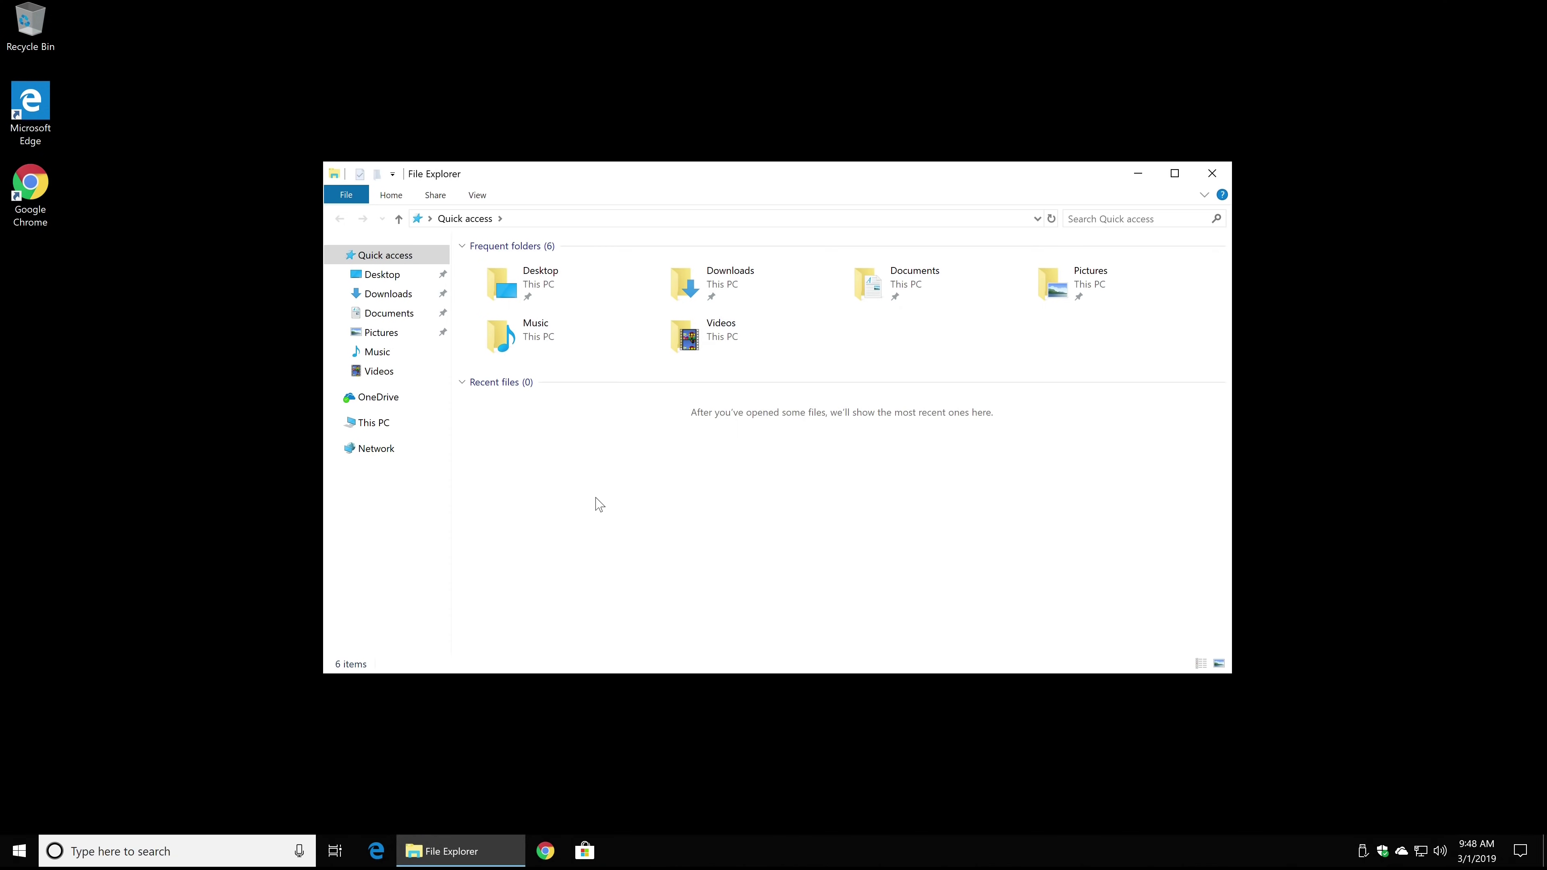
{"action": "double_click", "coordinate": [536, 173]}
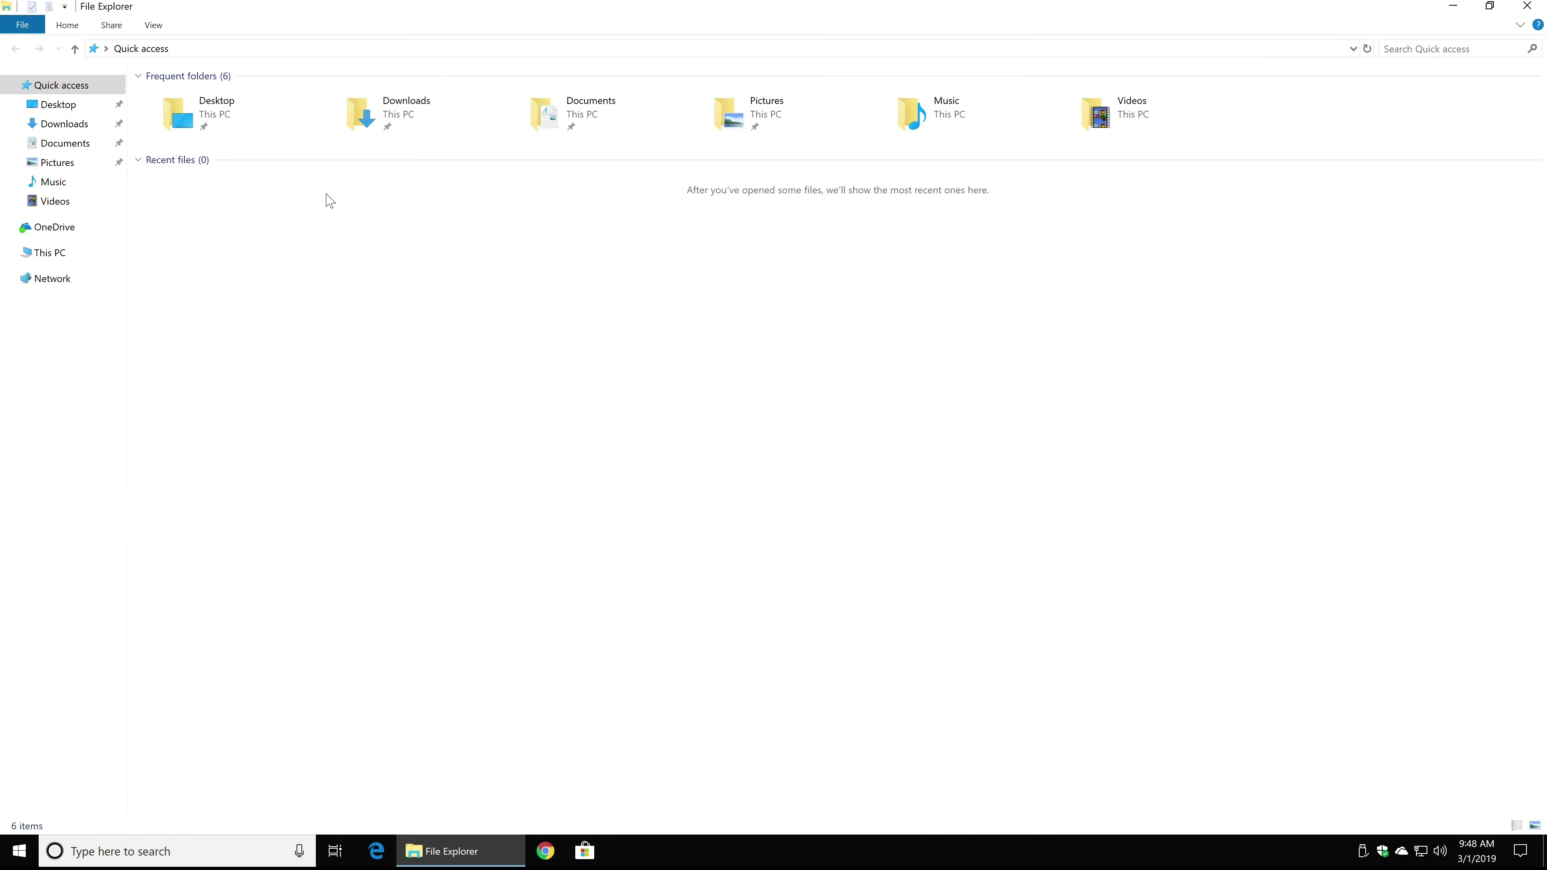
{"action": "left_click", "coordinate": [50, 252]}
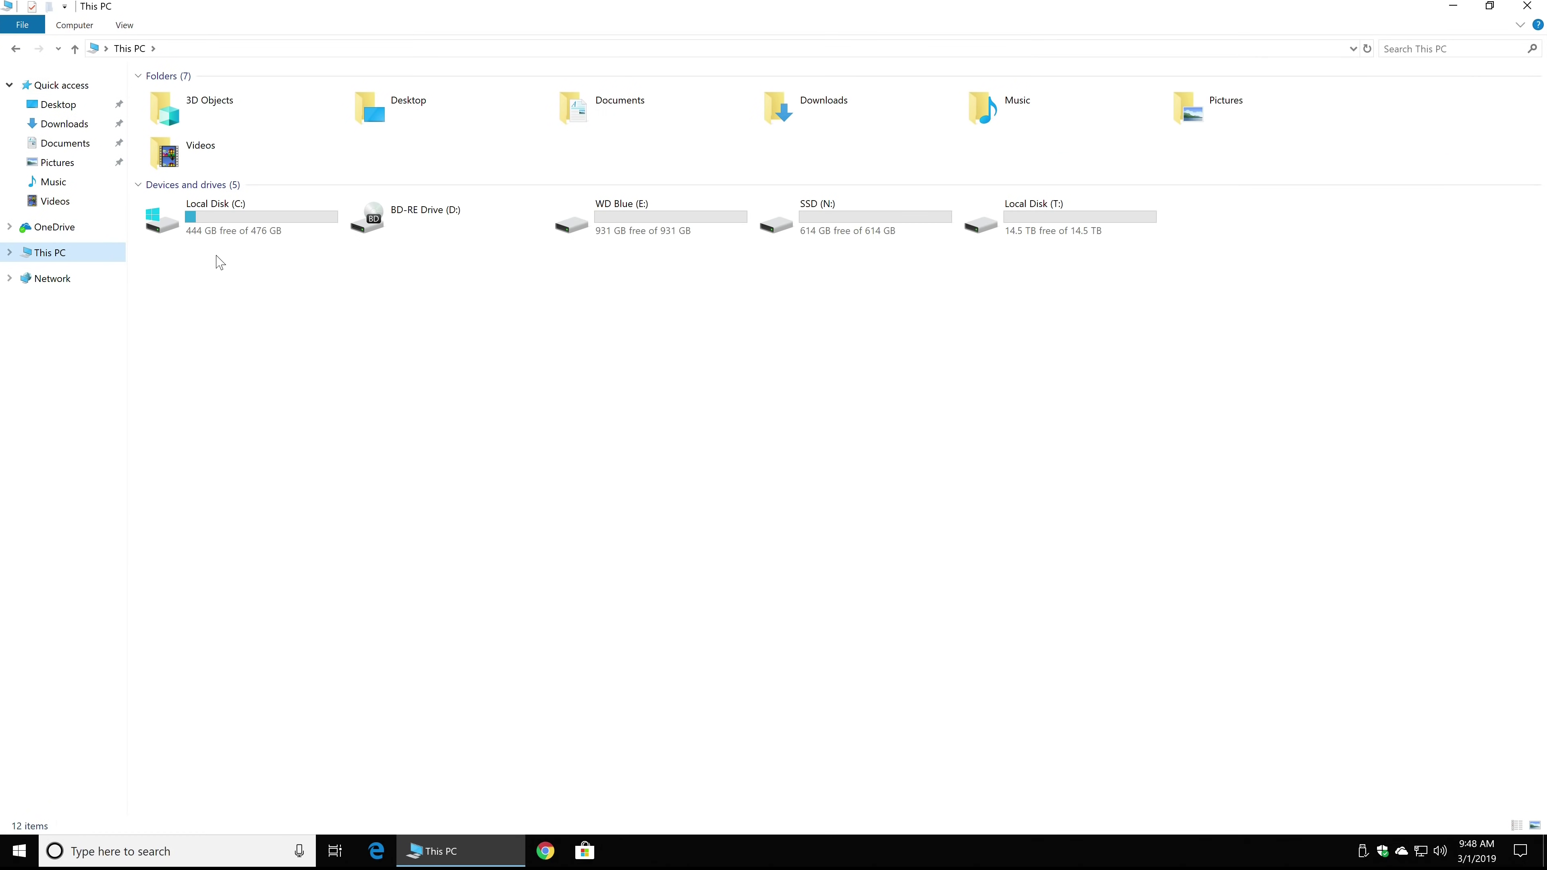